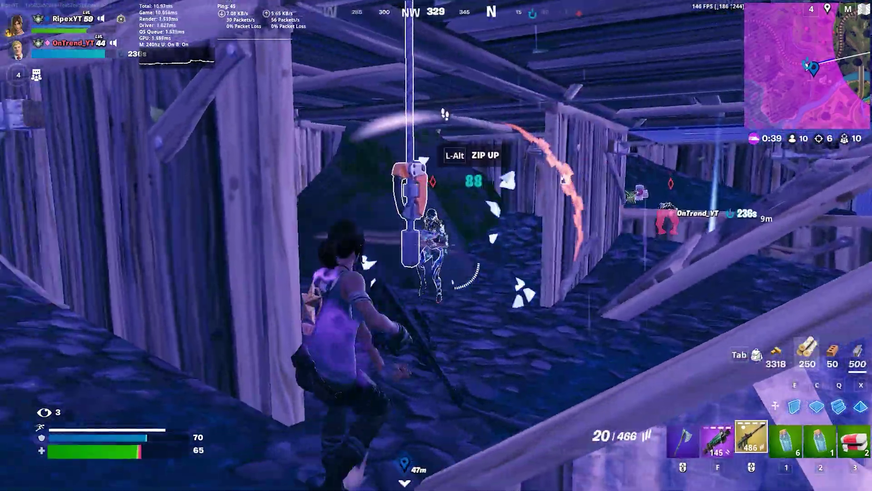
# Switch to the shotgun and fire the burst rifle at the enemy in Fortnite
pyautogui.press('f')
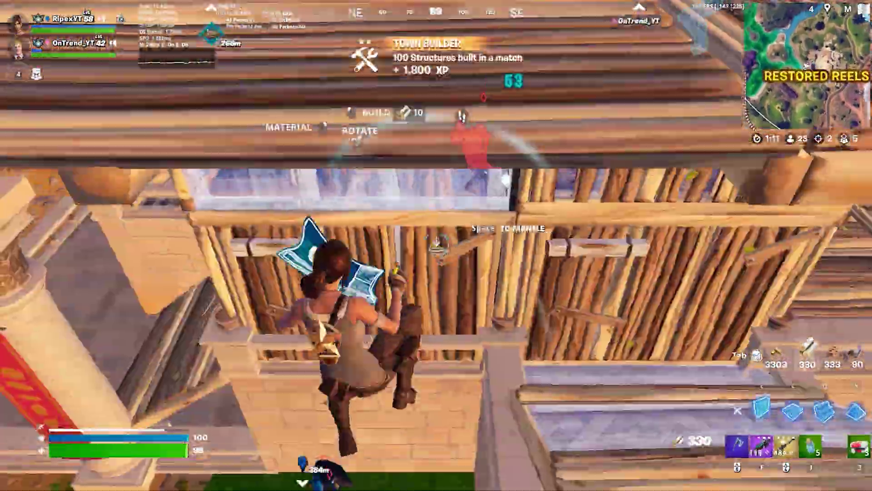
pyautogui.click(436, 245)
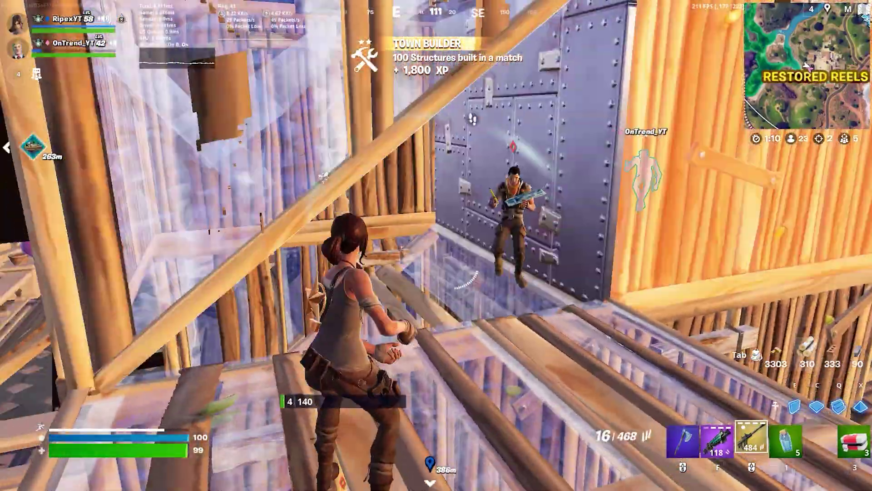
pyautogui.click(436, 245)
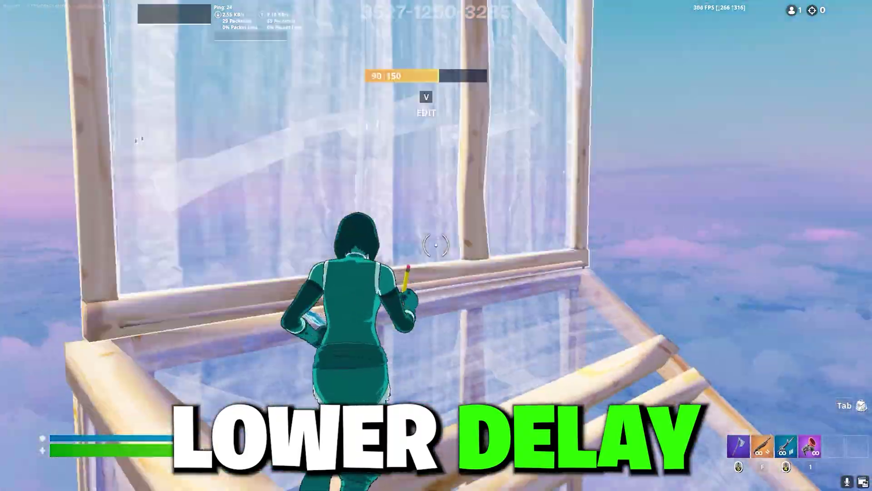
# Compare the Dubai server nodes by ping, then scroll the gearupbooster.com home page
pyautogui.press('g')
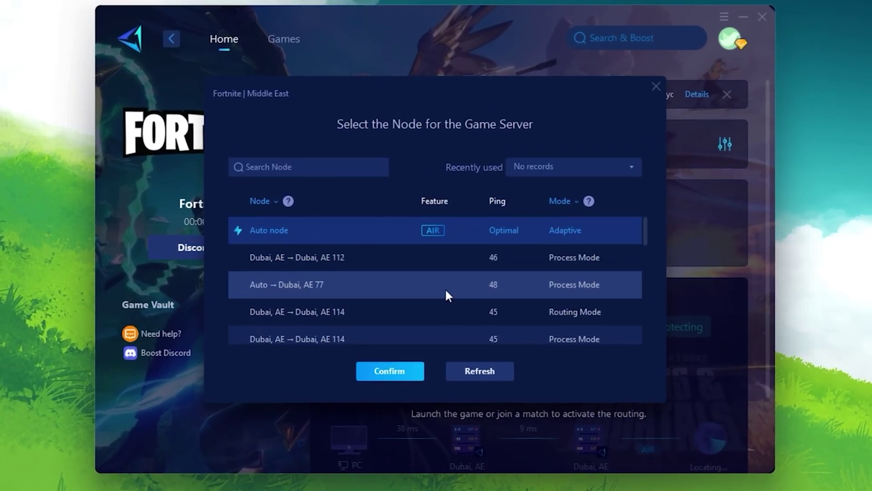
pyautogui.scroll(-3, 427, 263)
pyautogui.scroll(2, 499, 272)
pyautogui.scroll(-2, 498, 273)
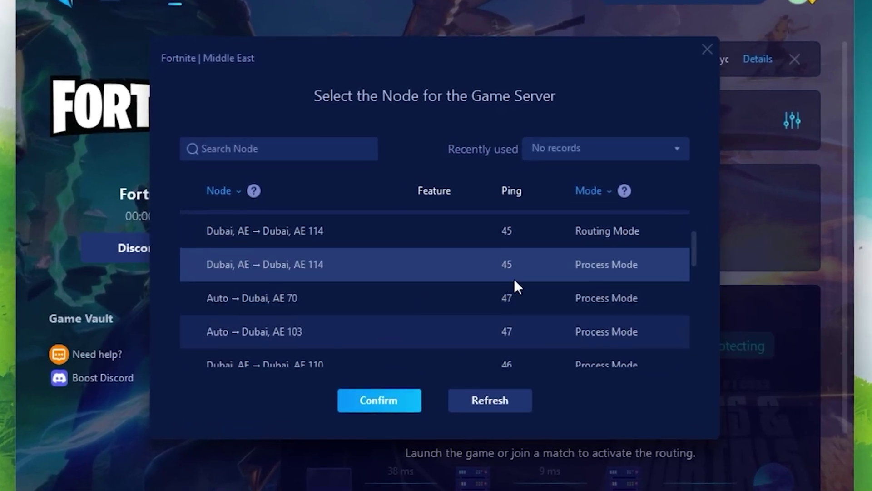
pyautogui.scroll(-2, 515, 299)
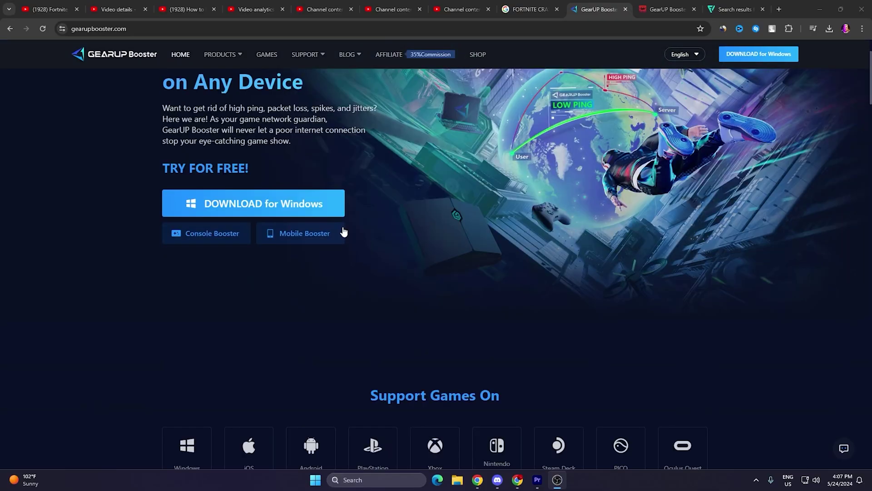
pyautogui.scroll(-2, 343, 231)
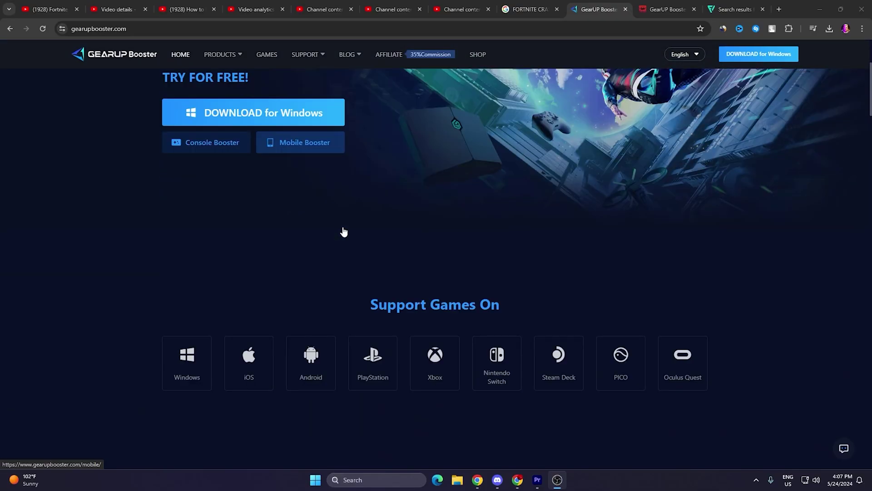
pyautogui.scroll(-10, 344, 231)
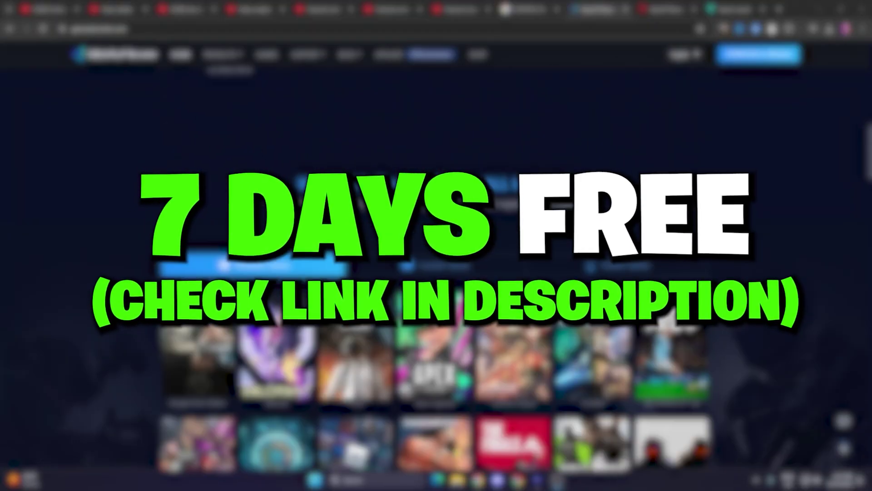
pyautogui.scroll(-5, 344, 232)
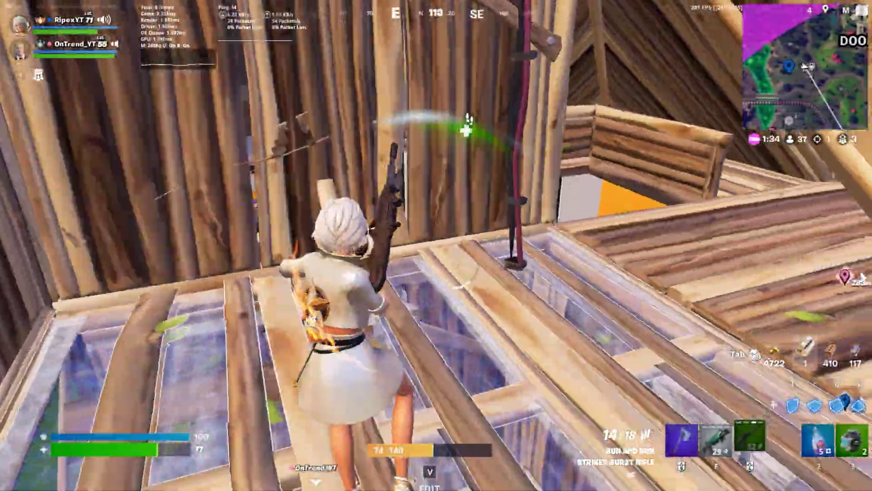
# Shoot the enemy in the green room and finish them with the shotgun
pyautogui.click(440, 125)
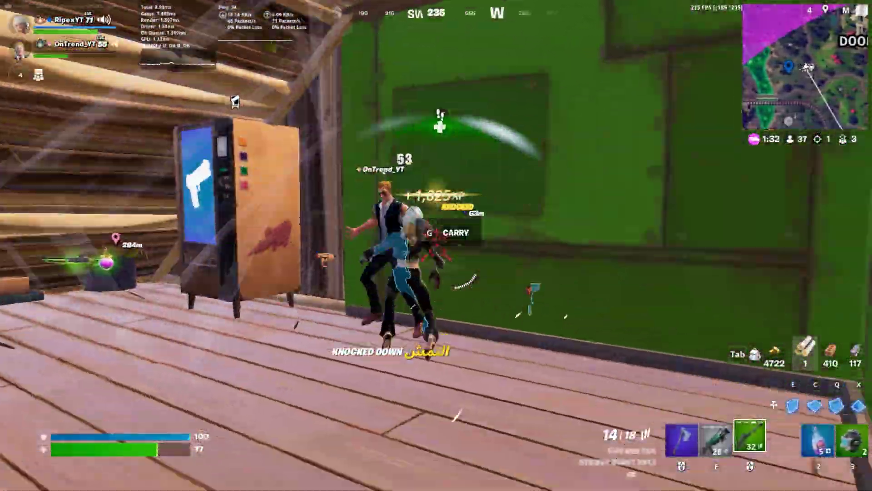
pyautogui.press('f')
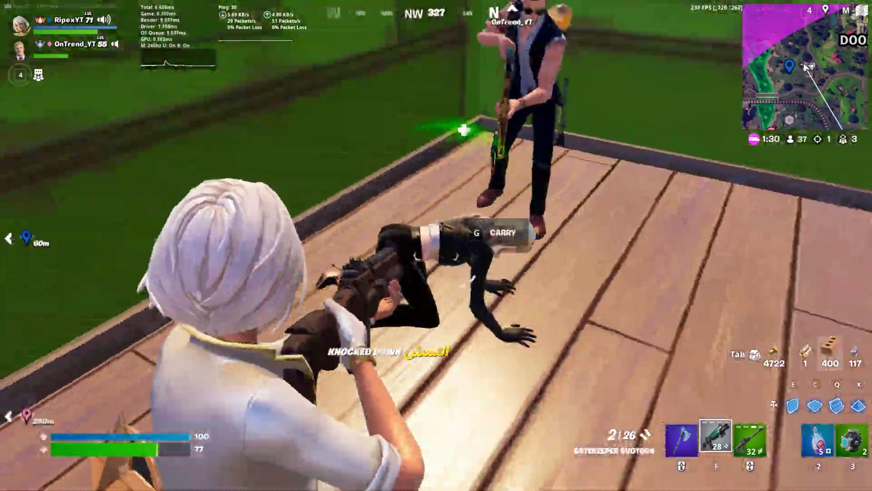
pyautogui.click(436, 245)
# Build wooden walls for cover and edit one of them
pyautogui.press('e')
pyautogui.click(436, 246)
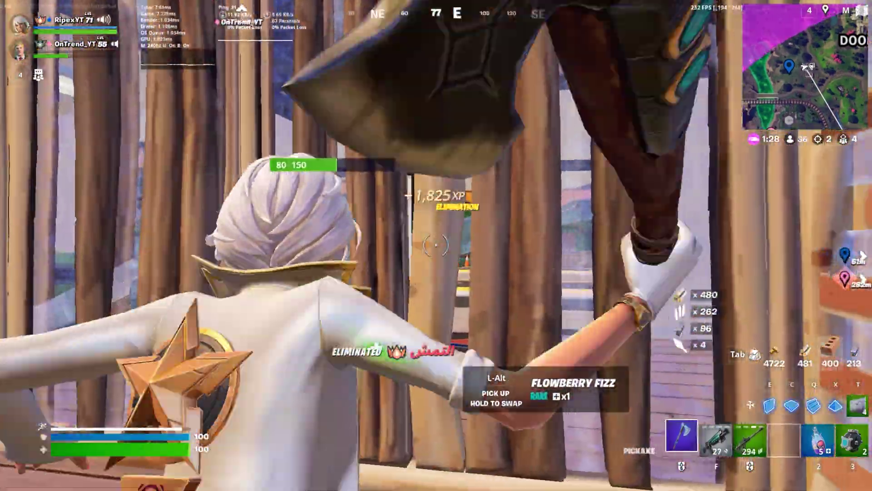
pyautogui.click(436, 246)
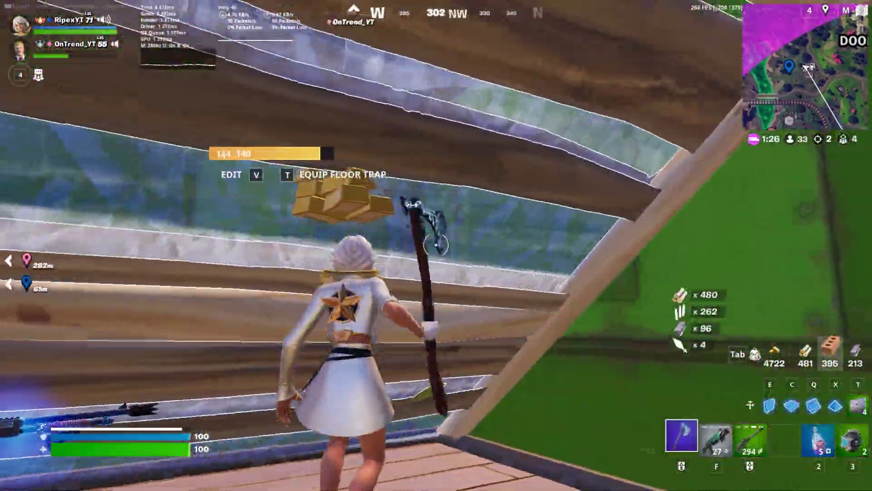
pyautogui.press('v')
pyautogui.press('v')
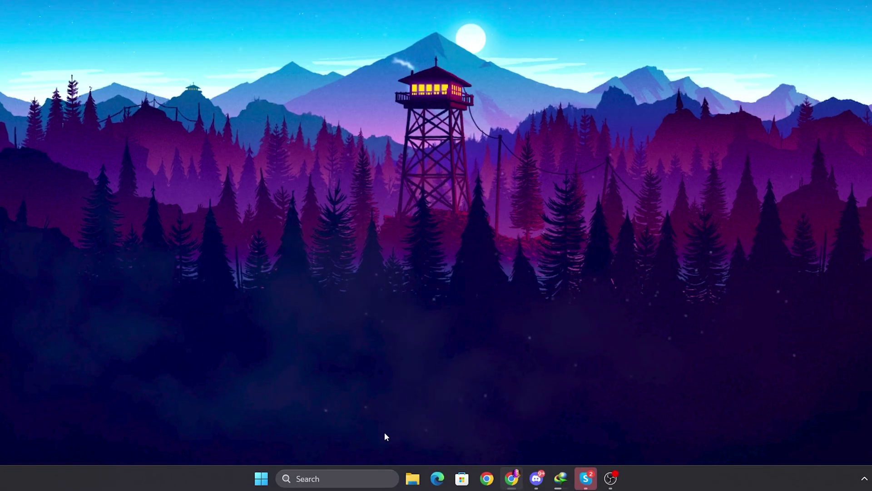
# Open Command Prompt as administrator from Start search, approving the UAC prompt
pyautogui.click(362, 477)
pyautogui.write('calculator')
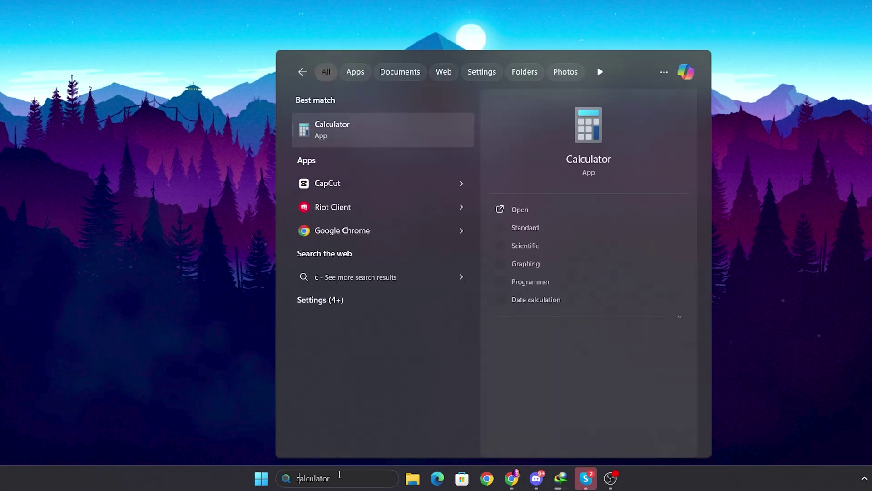
pyautogui.write('md')
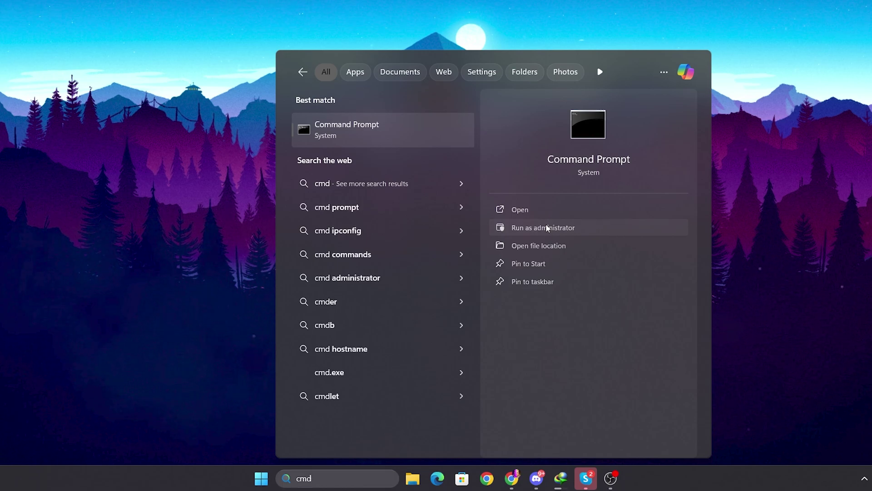
pyautogui.click(546, 226)
pyautogui.click(381, 250)
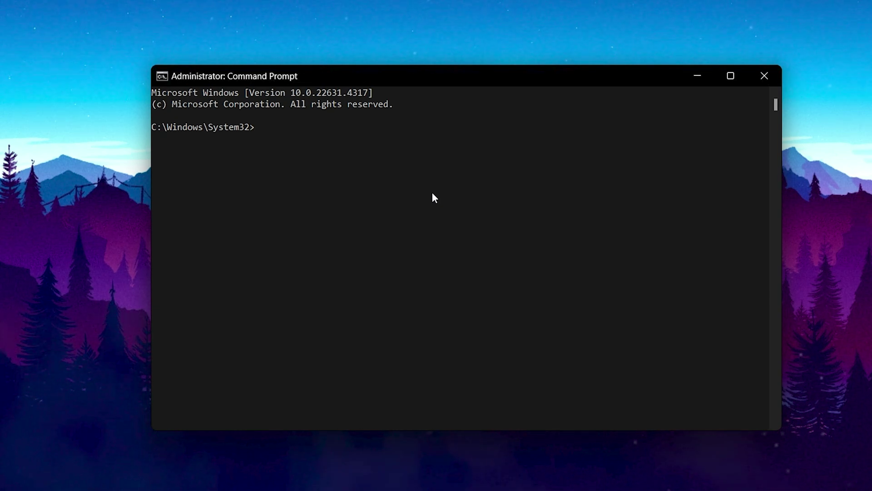
# Run bcdedit /set disabledynamictick yes, then bcdedit /deletevalue useplatformclock
pyautogui.write('bcdedit /set disabledynamictick yes')
pyautogui.press('Return')
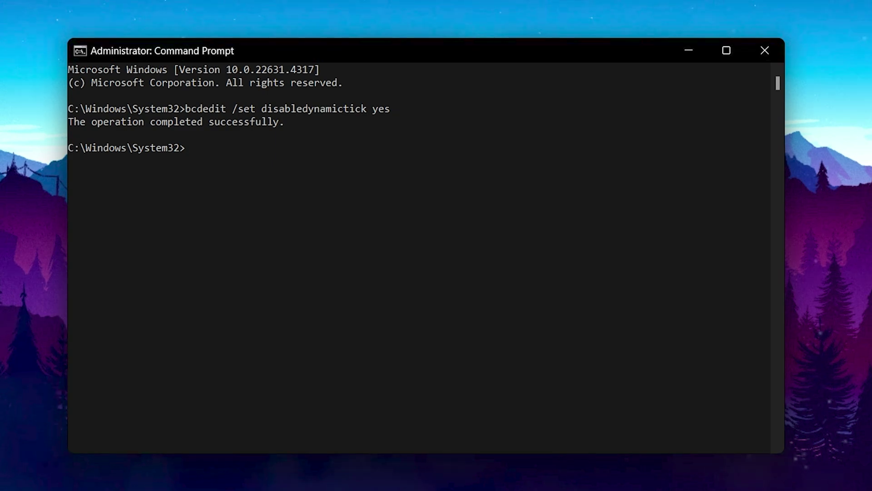
pyautogui.click(247, 149)
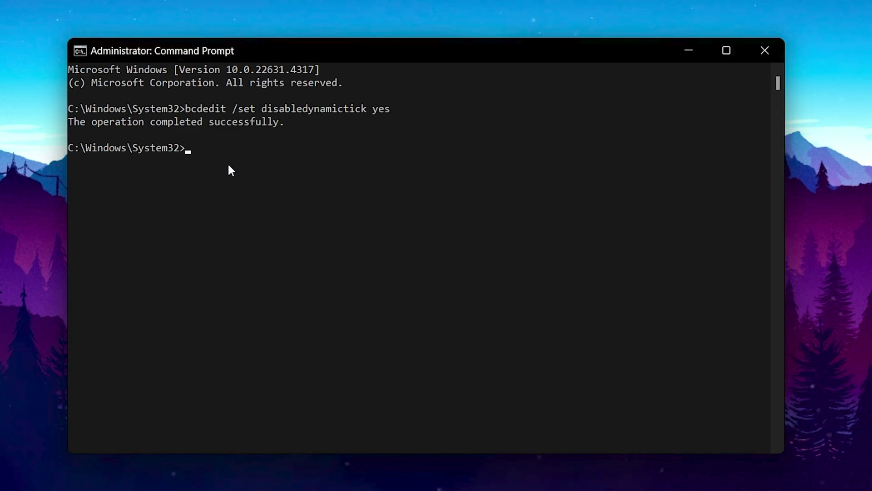
pyautogui.write('bcdedit /deletevalue useplatformclock')
pyautogui.press('Return')
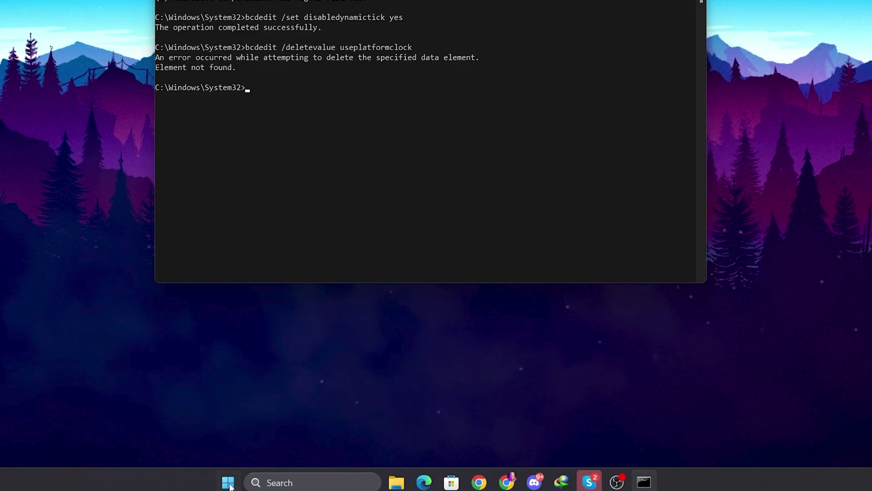
pyautogui.rightClick(293, 483)
pyautogui.click(280, 291)
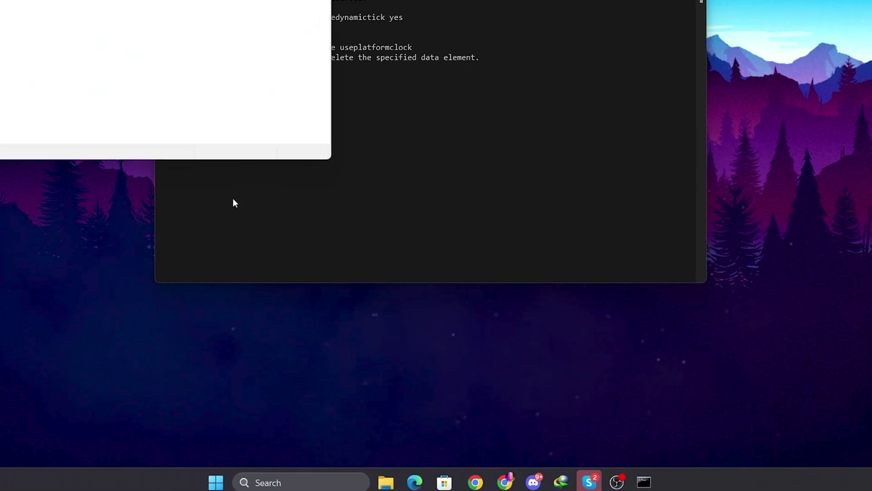
pyautogui.moveTo(107, 0); pyautogui.dragTo(470, 36)
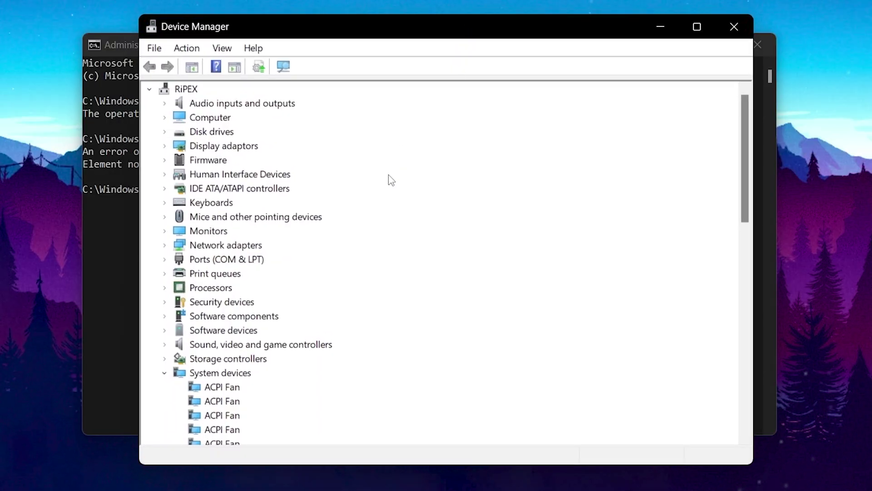
pyautogui.scroll(-2, 249, 287)
pyautogui.scroll(-5, 219, 294)
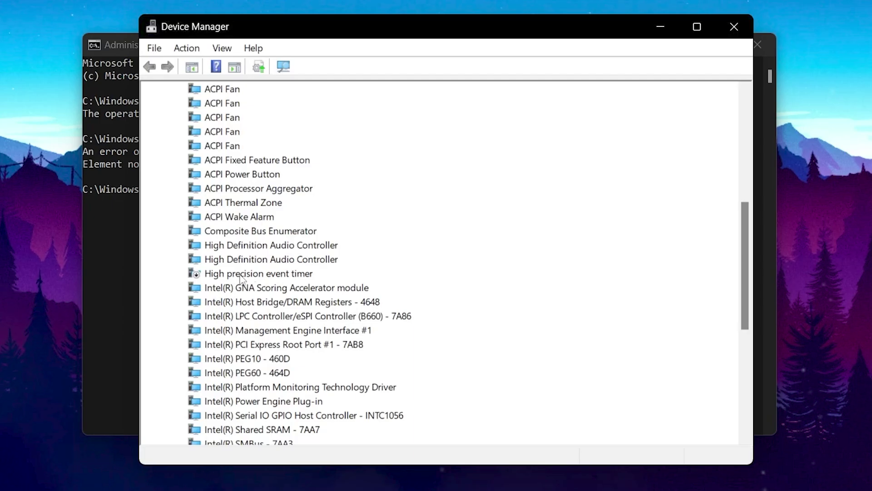
pyautogui.rightClick(232, 274)
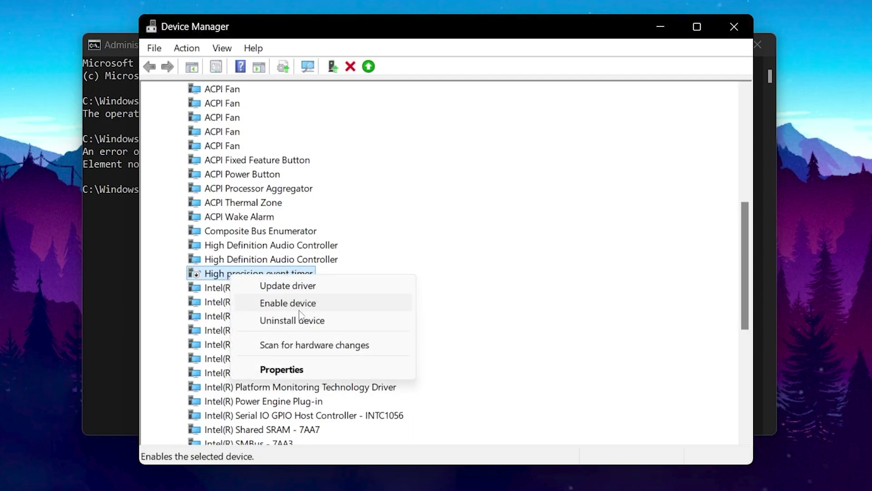
pyautogui.click(734, 23)
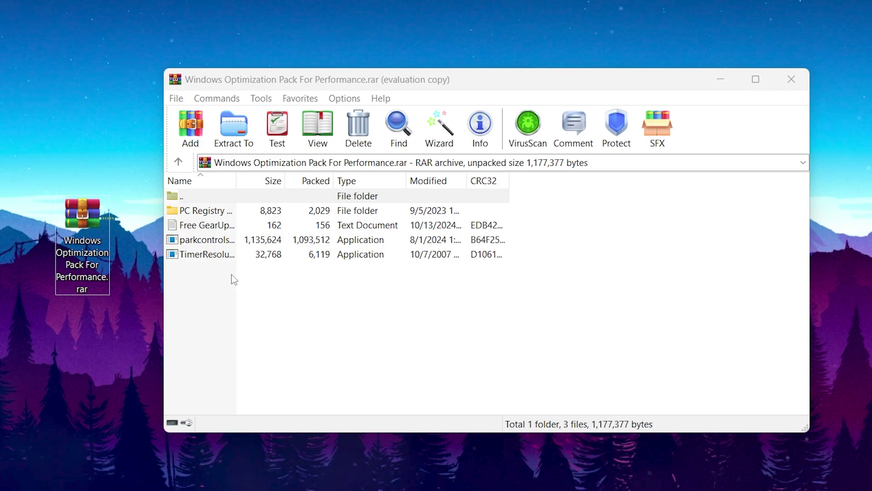
# Drag all archive entries onto the desktop, then launch parkcontrolsetup64.exe
pyautogui.moveTo(231, 274); pyautogui.dragTo(9, 225)
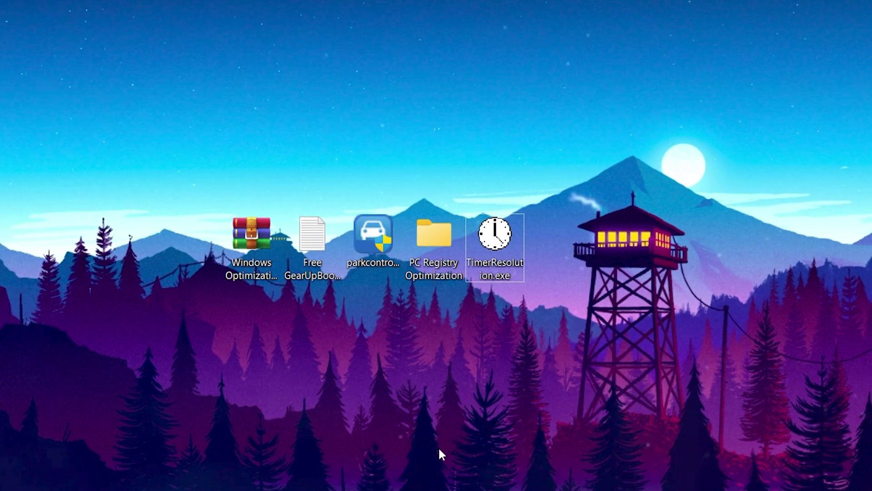
pyautogui.click(373, 233)
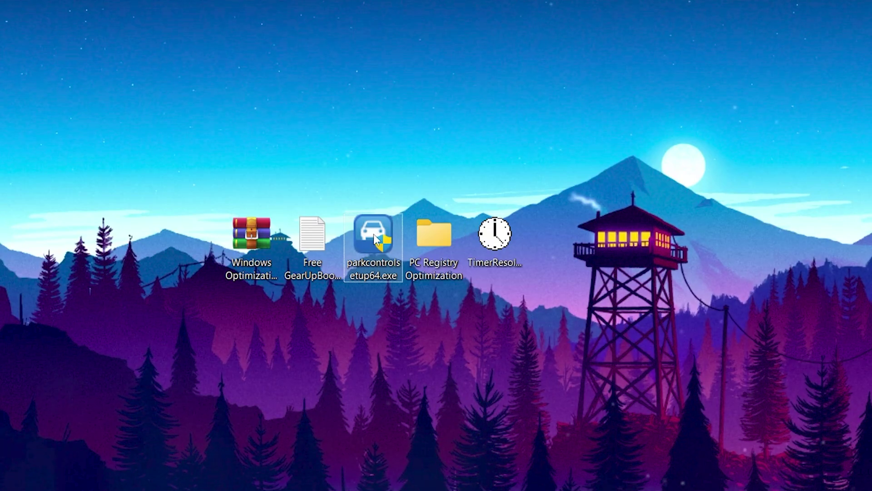
pyautogui.doubleClick(374, 233)
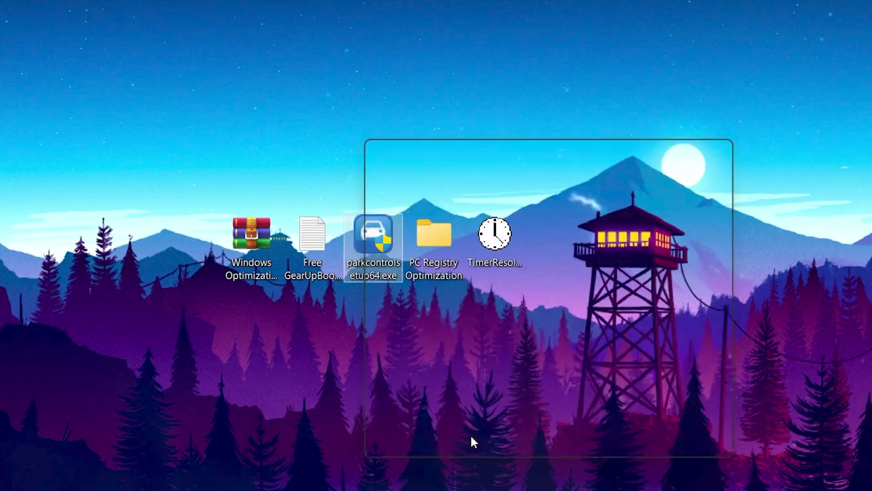
# Install ParkControl with the default language, licence, components and install location
pyautogui.click(636, 377)
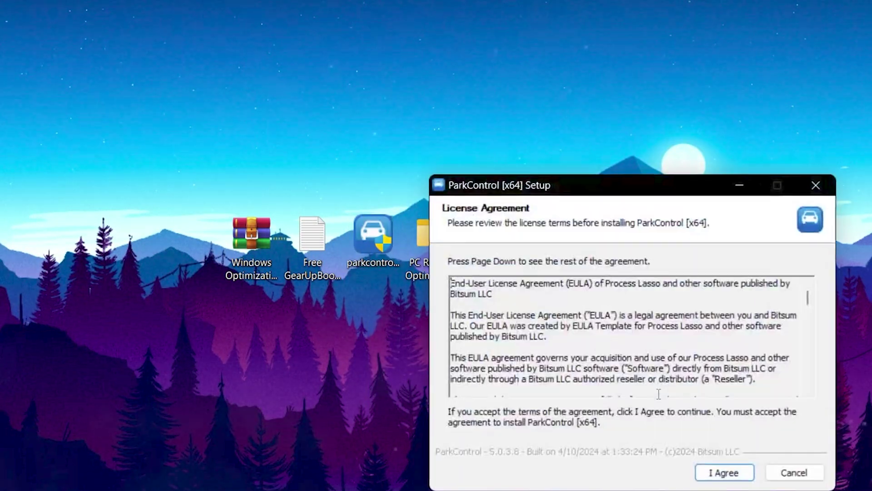
pyautogui.click(726, 472)
pyautogui.click(728, 473)
pyautogui.click(729, 473)
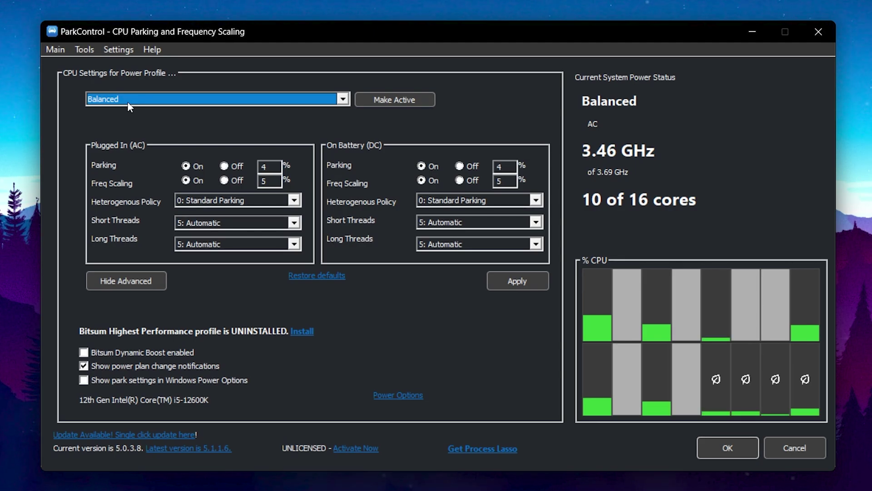
# Install the Bitsum Highest Performance profile, make it active, and confirm with OK
pyautogui.click(342, 99)
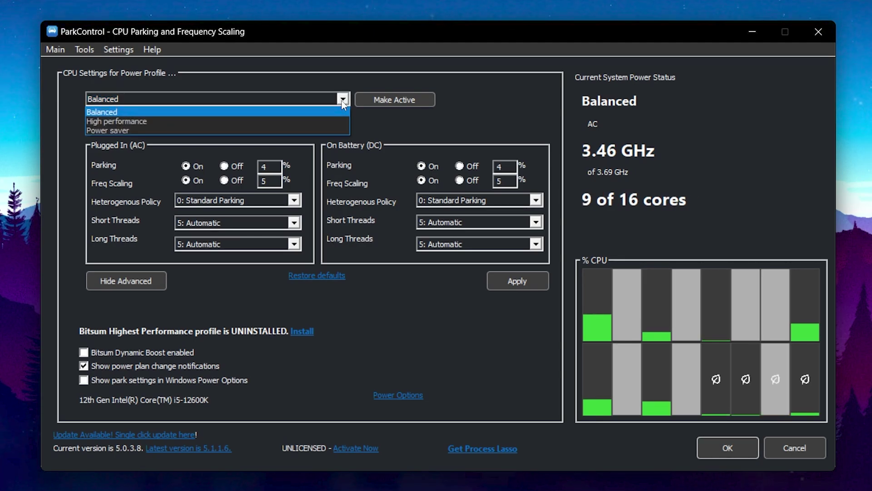
pyautogui.click(141, 121)
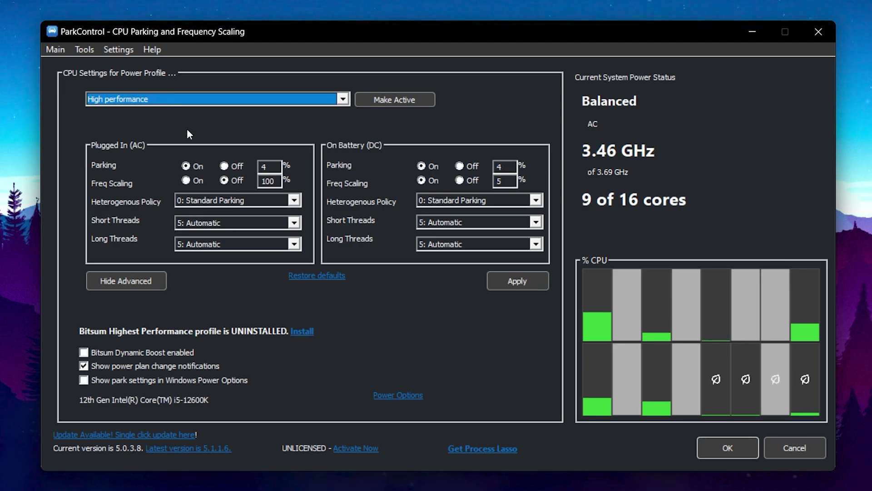
pyautogui.click(304, 336)
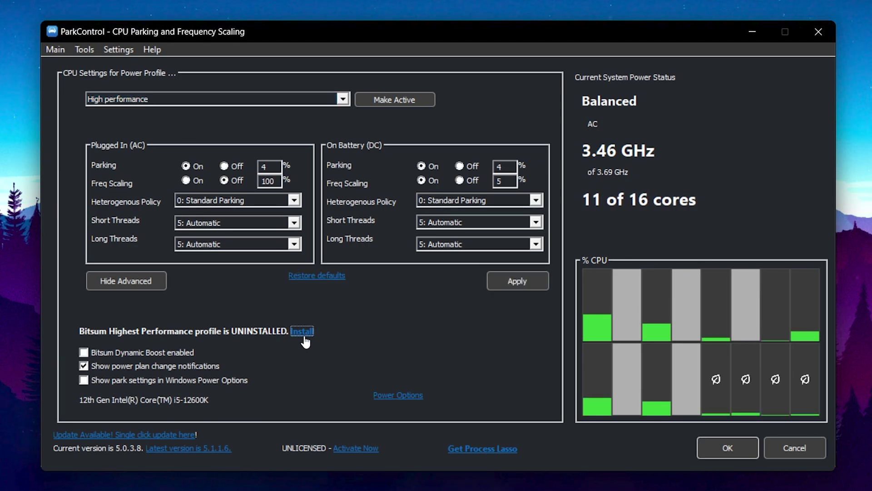
pyautogui.click(342, 99)
pyautogui.click(135, 122)
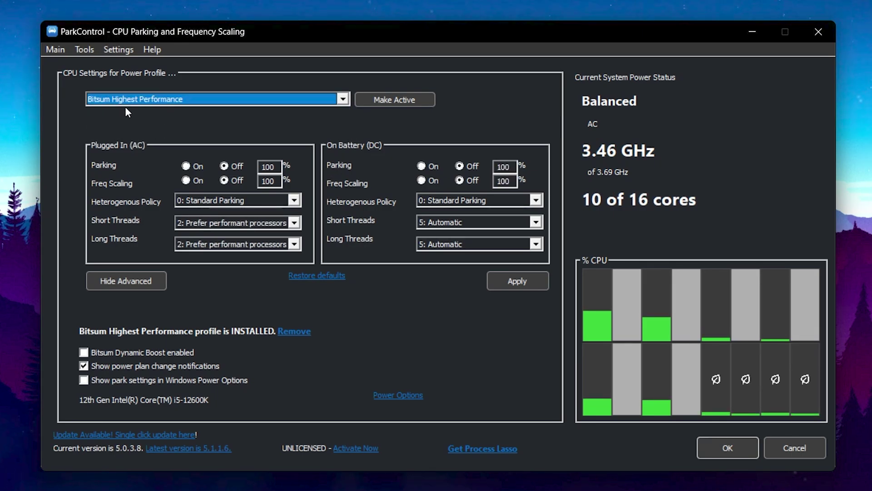
pyautogui.click(394, 100)
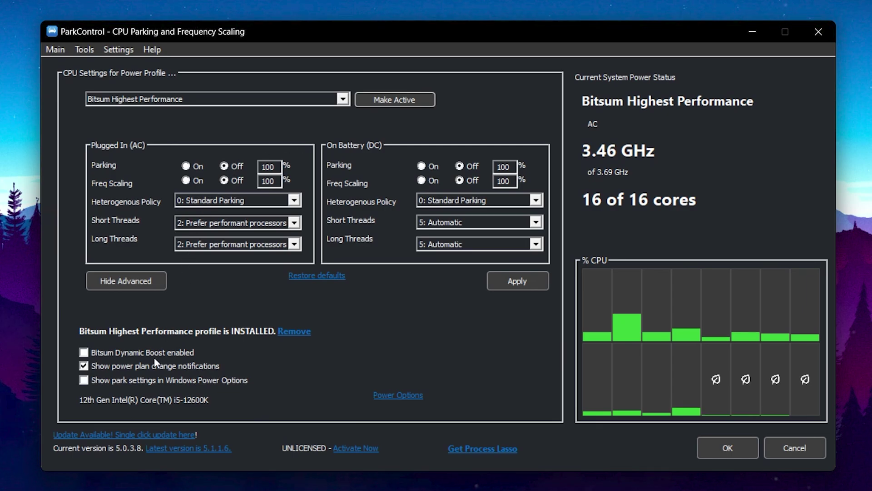
pyautogui.click(726, 451)
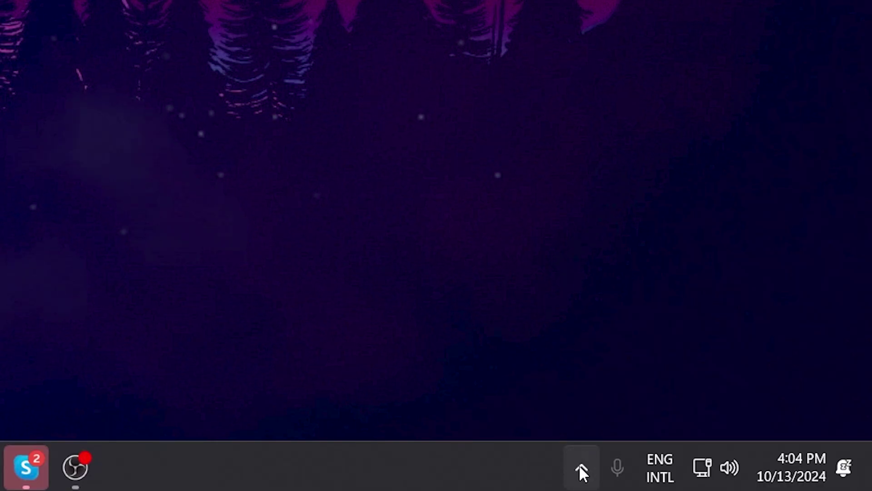
pyautogui.click(727, 479)
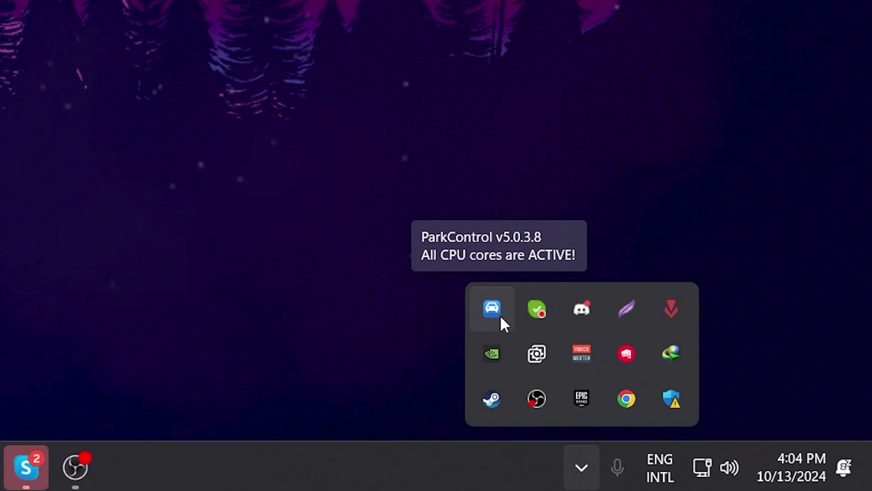
pyautogui.click(459, 296)
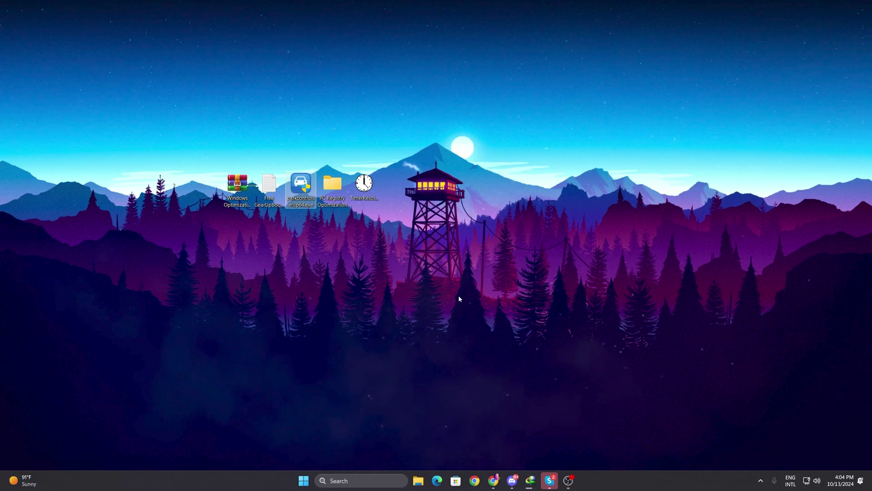
# Merge CPU Priority.reg from PC Registry Optimization into the registry, then close the folder
pyautogui.doubleClick(333, 186)
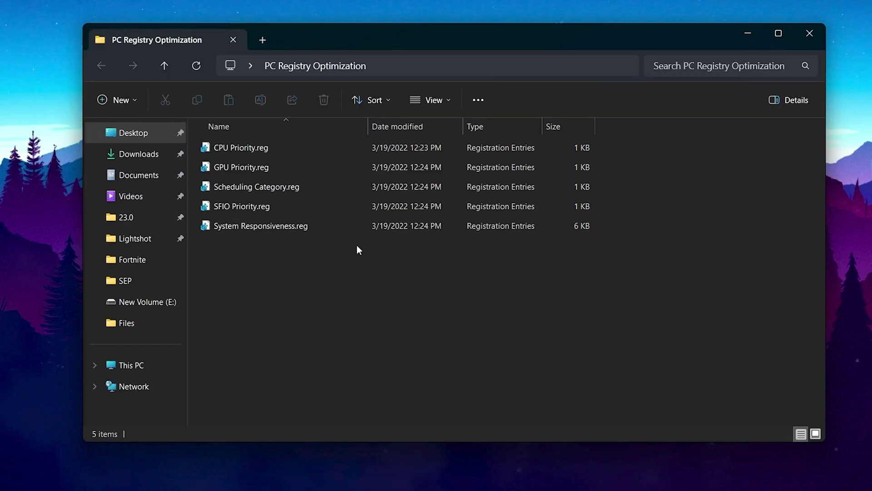
pyautogui.moveTo(360, 159); pyautogui.dragTo(244, 60)
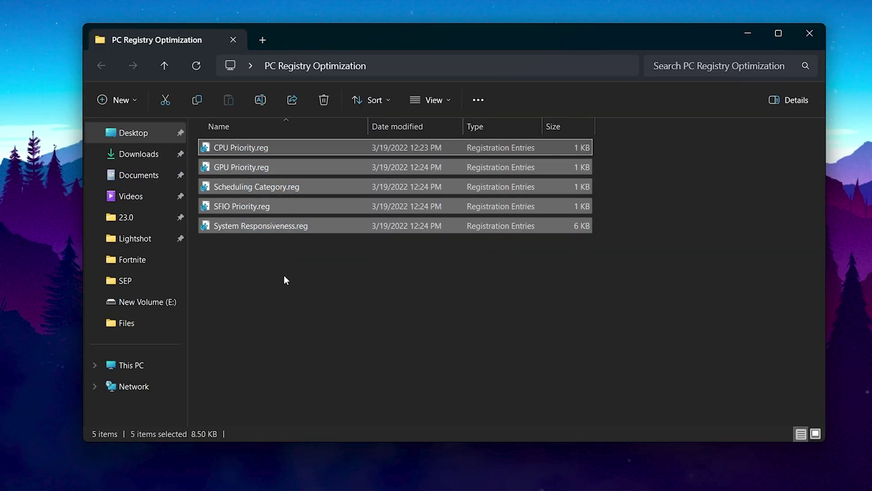
pyautogui.click(284, 275)
pyautogui.doubleClick(244, 149)
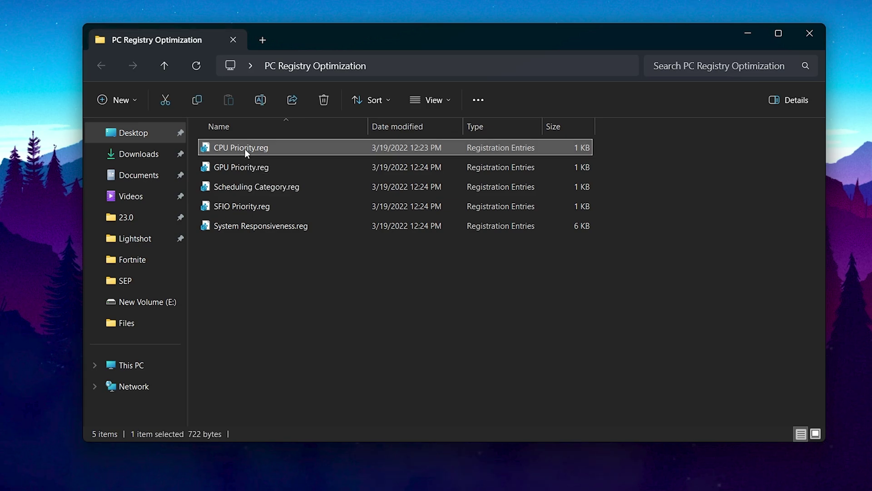
pyautogui.click(389, 366)
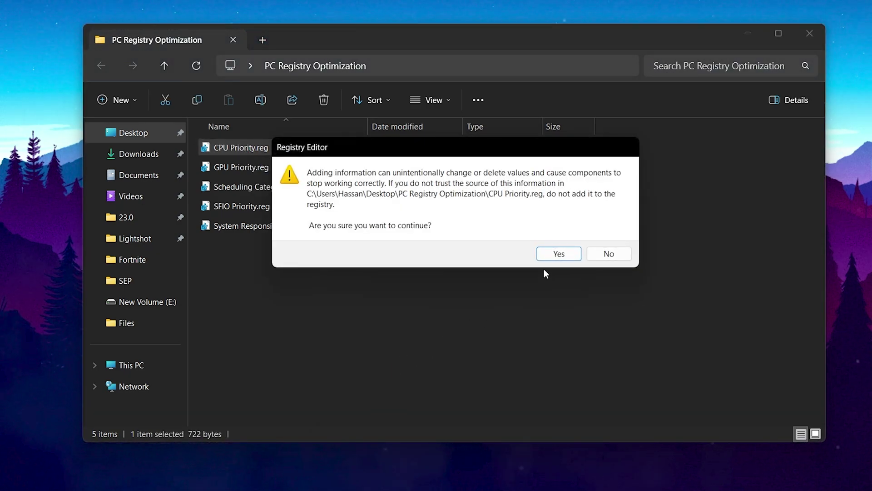
pyautogui.click(552, 254)
pyautogui.click(604, 233)
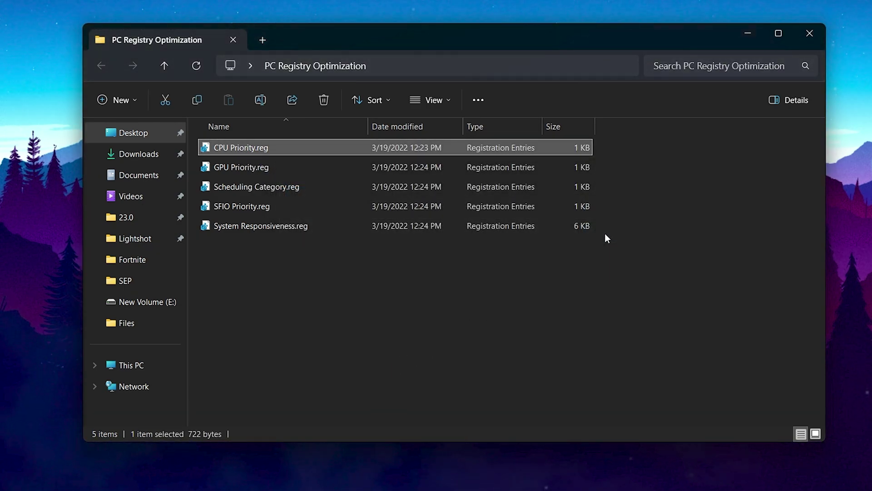
pyautogui.moveTo(319, 254); pyautogui.dragTo(231, 152)
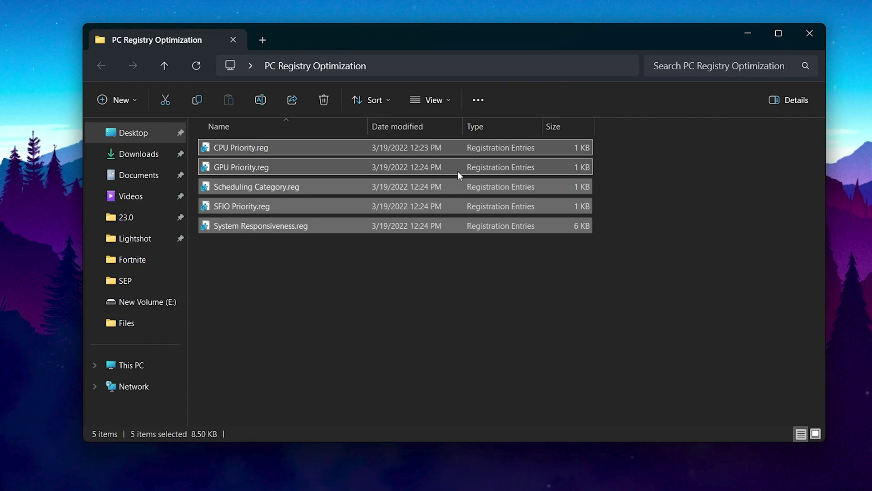
pyautogui.click(809, 35)
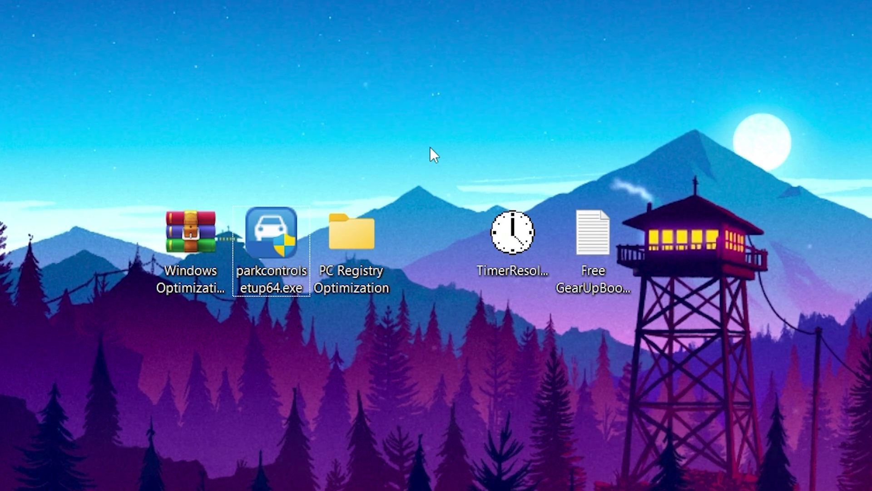
# Launch TimerResolution, set it to the 0.500 ms Maximum, and minimize it
pyautogui.moveTo(464, 167); pyautogui.dragTo(632, 313)
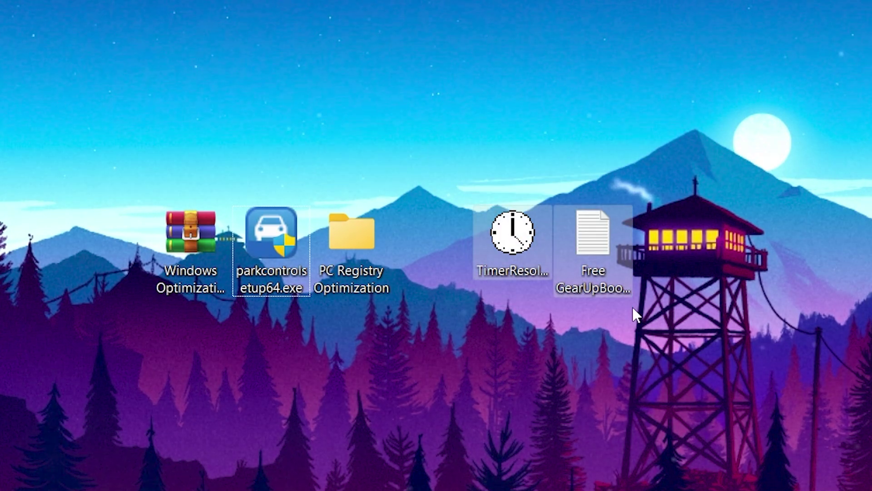
pyautogui.click(505, 345)
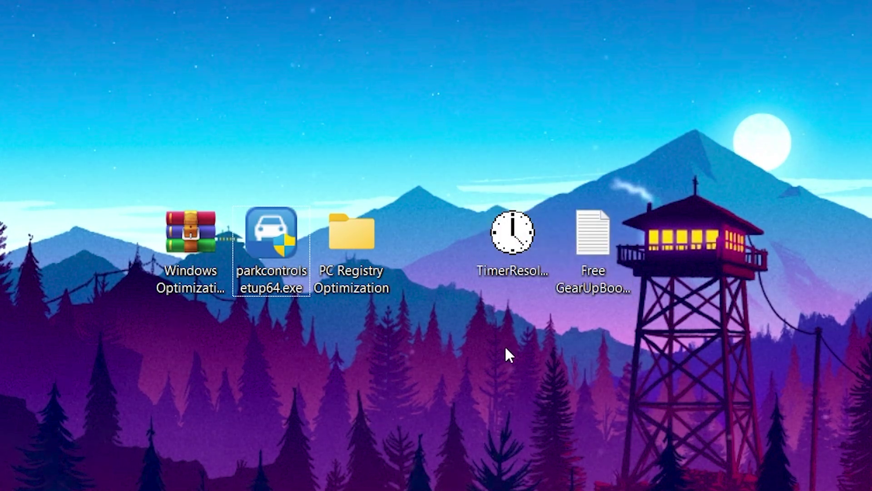
pyautogui.doubleClick(510, 234)
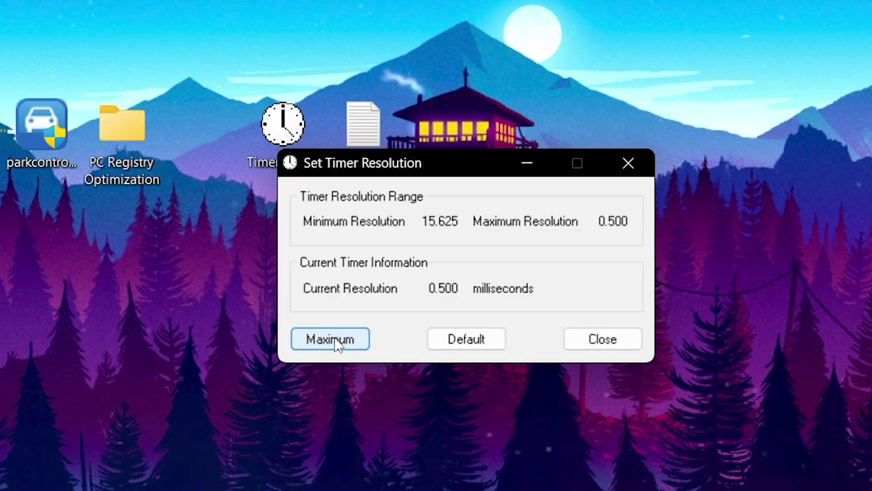
pyautogui.click(550, 447)
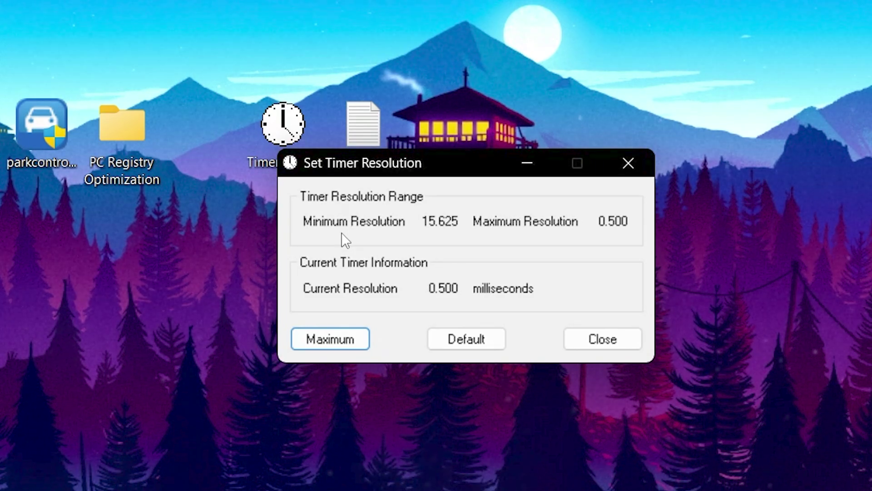
pyautogui.click(535, 172)
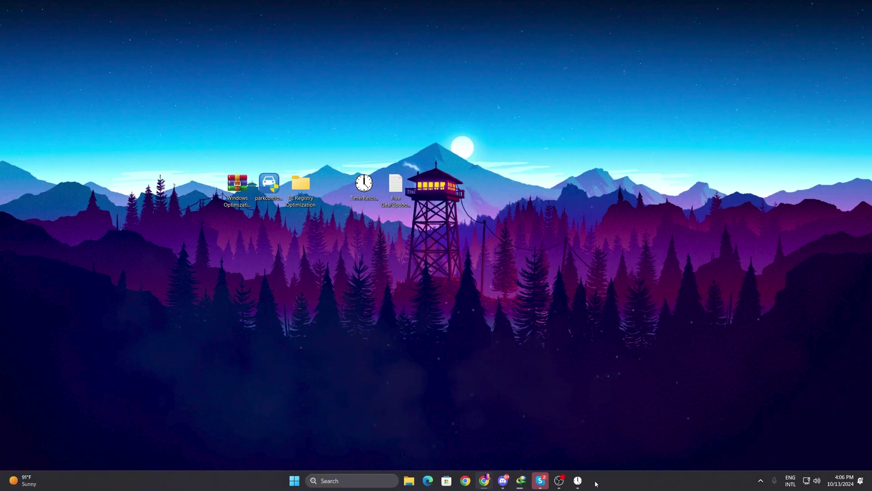
# Open the Free GearUpBooster note in Notepad and select its website URL
pyautogui.moveTo(582, 477)
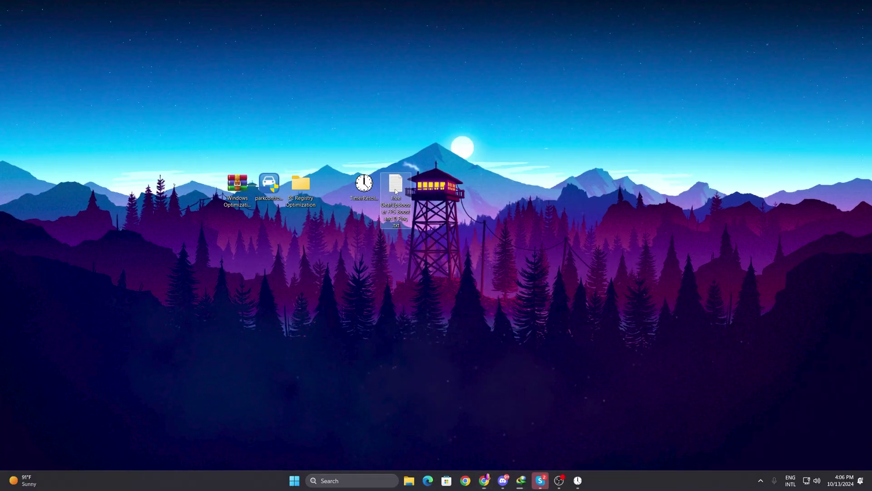
pyautogui.doubleClick(603, 227)
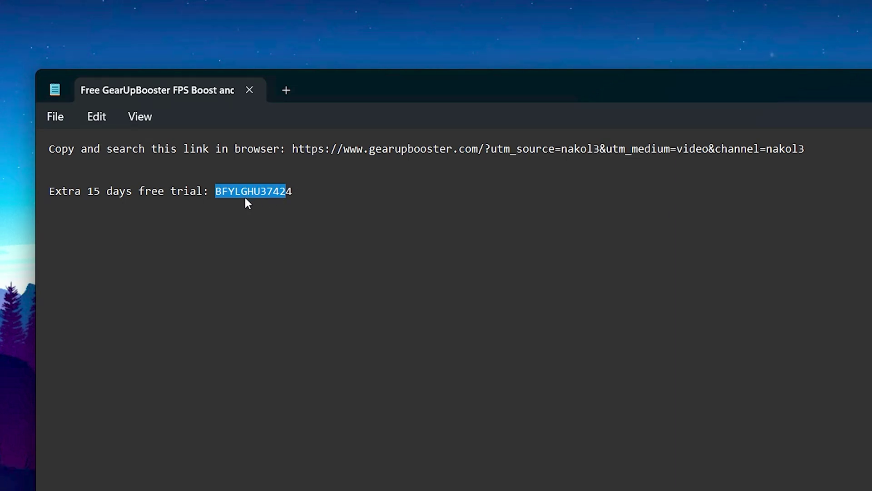
pyautogui.moveTo(292, 148); pyautogui.dragTo(743, 144)
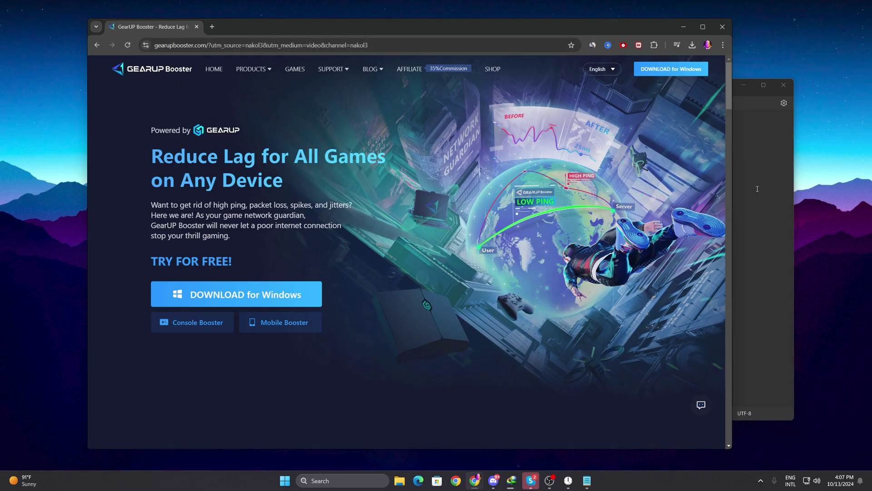
# Switch back to the Chrome tab showing the GearUP Booster website
pyautogui.hotkey('alt', 'Tab')
pyautogui.click(320, 35)
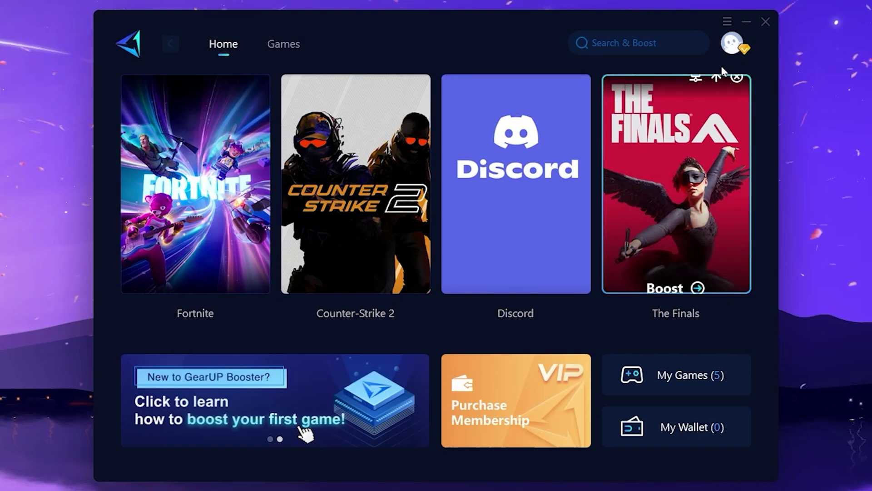
pyautogui.click(732, 45)
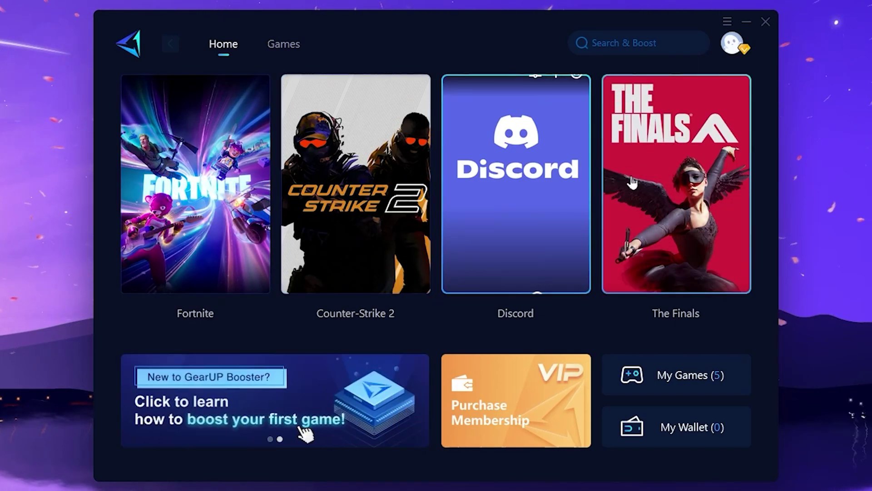
pyautogui.click(284, 45)
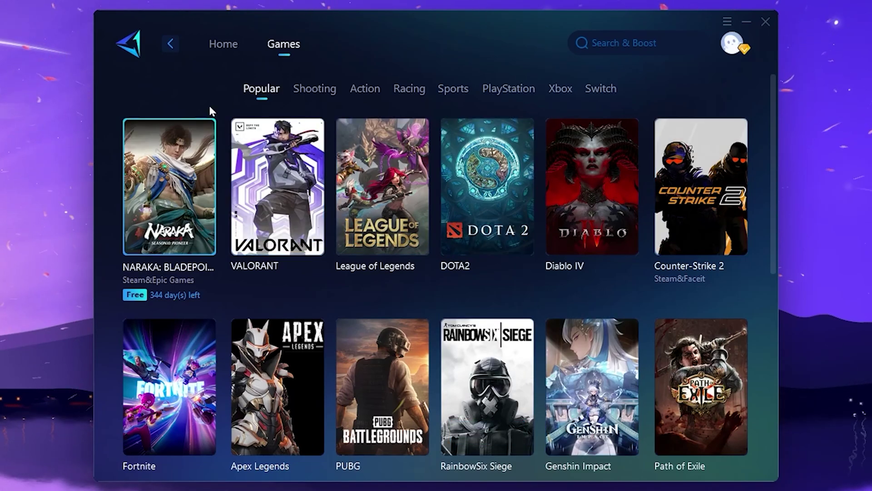
pyautogui.click(224, 50)
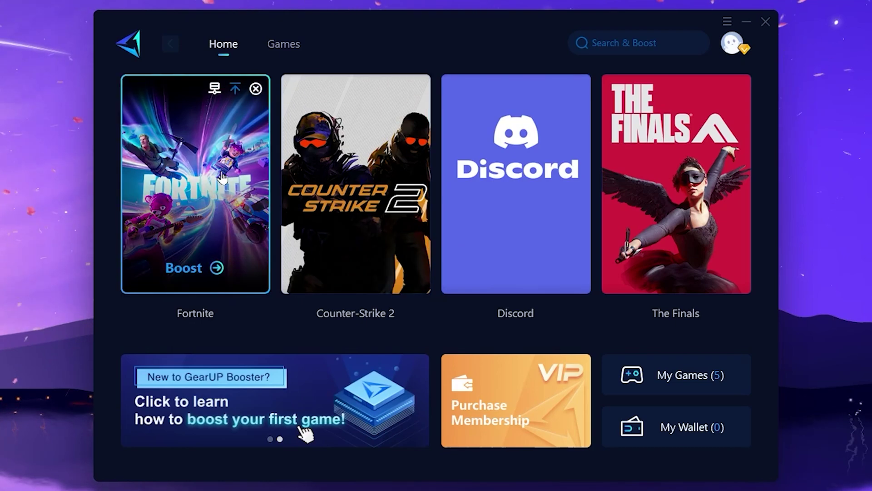
# Start boosting Fortnite from its card in GearUP Booster
pyautogui.click(193, 272)
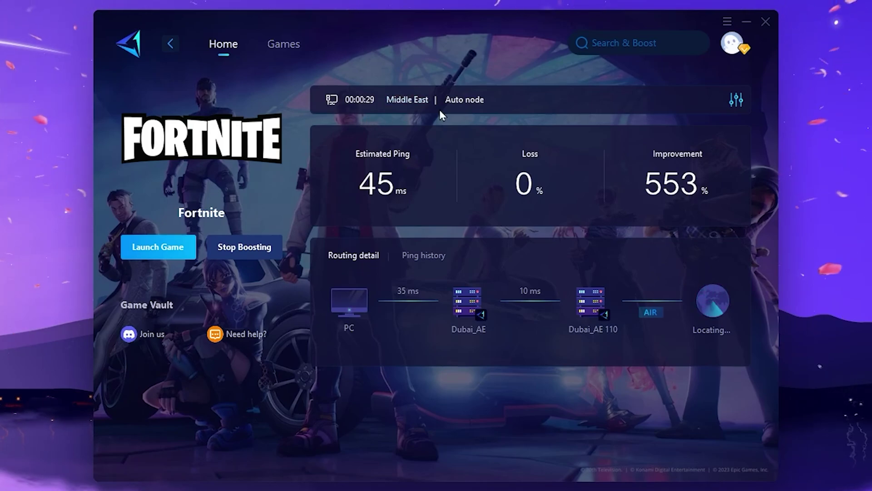
pyautogui.click(403, 102)
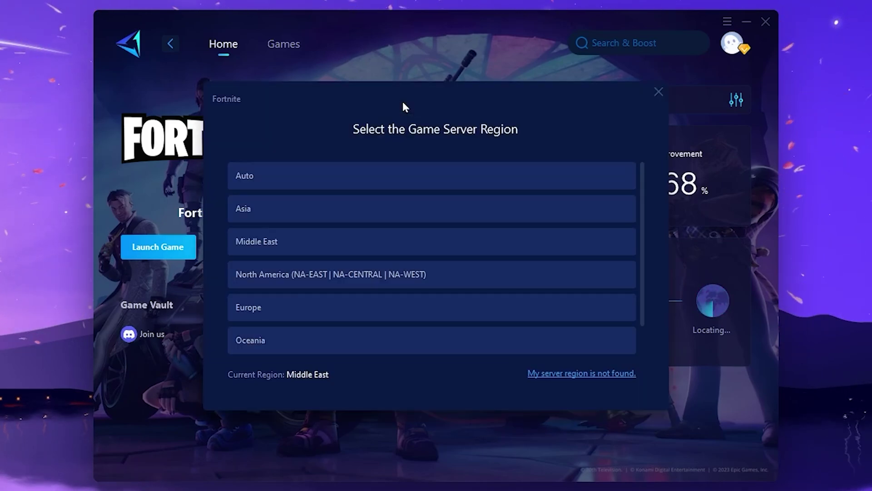
pyautogui.scroll(-1, 408, 218)
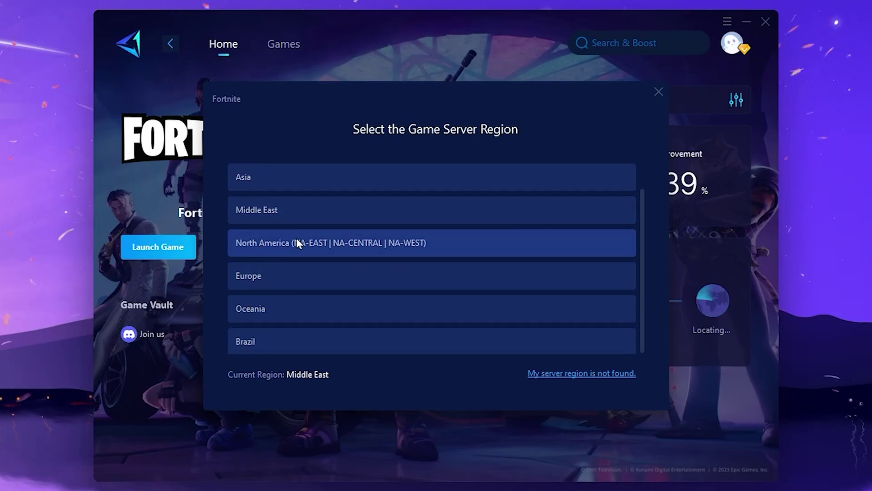
pyautogui.scroll(1, 299, 225)
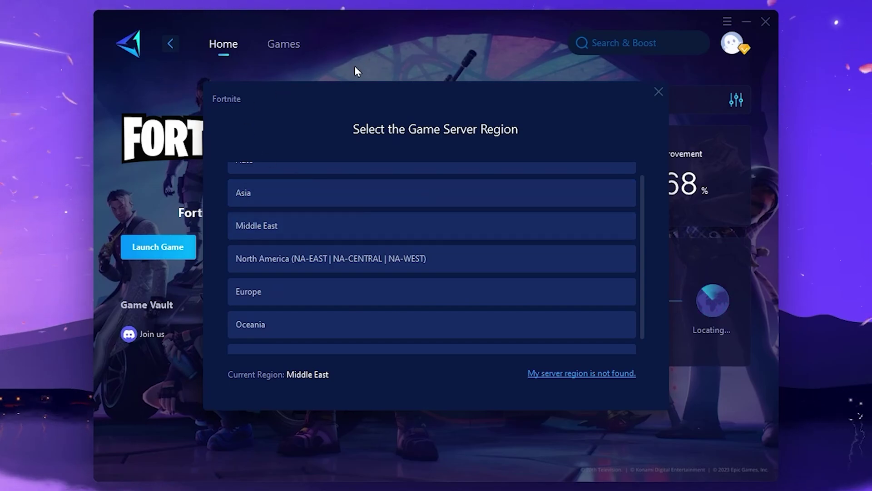
pyautogui.click(543, 45)
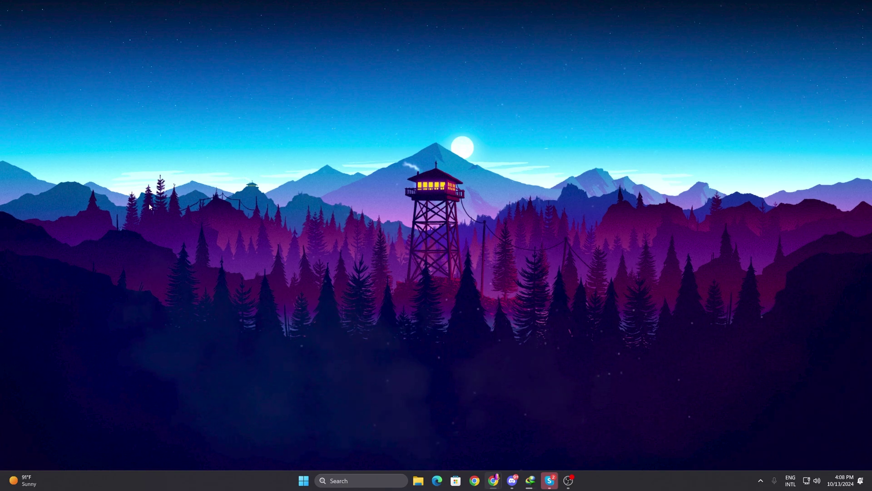
# Browse to C:\Program Files\Epic Games\Fortnite\FortniteGame\Binaries\Win64 and find FortniteClient-Win64-Shipping.exe
pyautogui.click(416, 483)
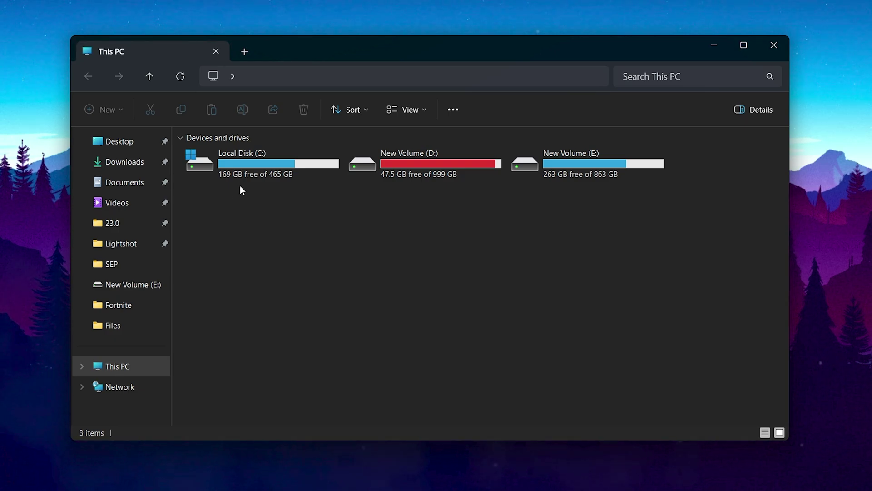
pyautogui.doubleClick(269, 160)
pyautogui.doubleClick(247, 175)
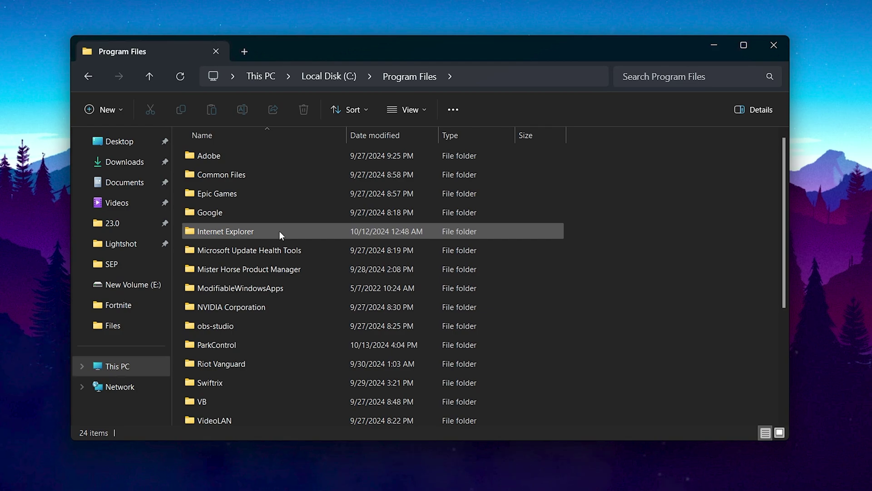
pyautogui.doubleClick(229, 195)
pyautogui.doubleClick(218, 175)
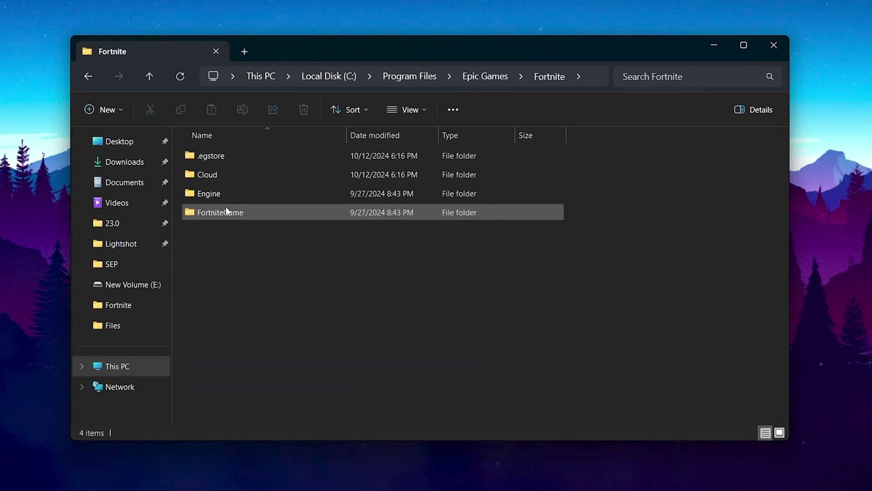
pyautogui.doubleClick(225, 211)
pyautogui.doubleClick(221, 157)
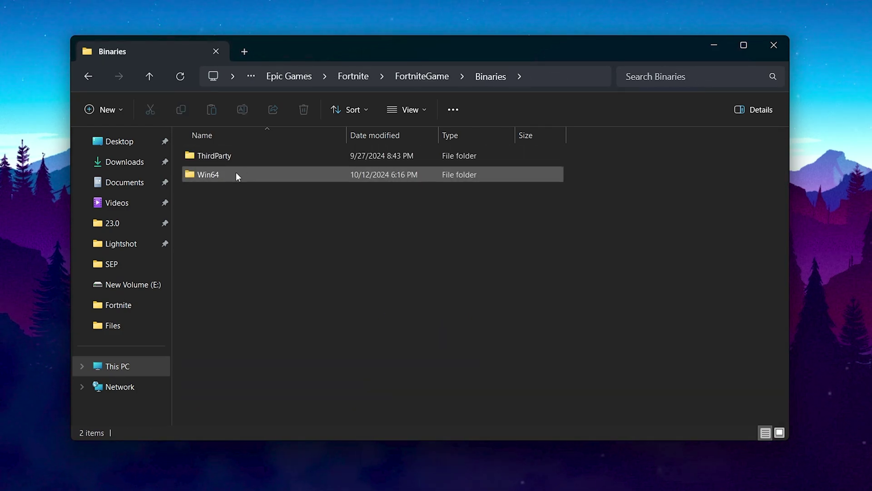
pyautogui.doubleClick(236, 174)
pyautogui.scroll(-8, 318, 282)
pyautogui.scroll(-9, 290, 293)
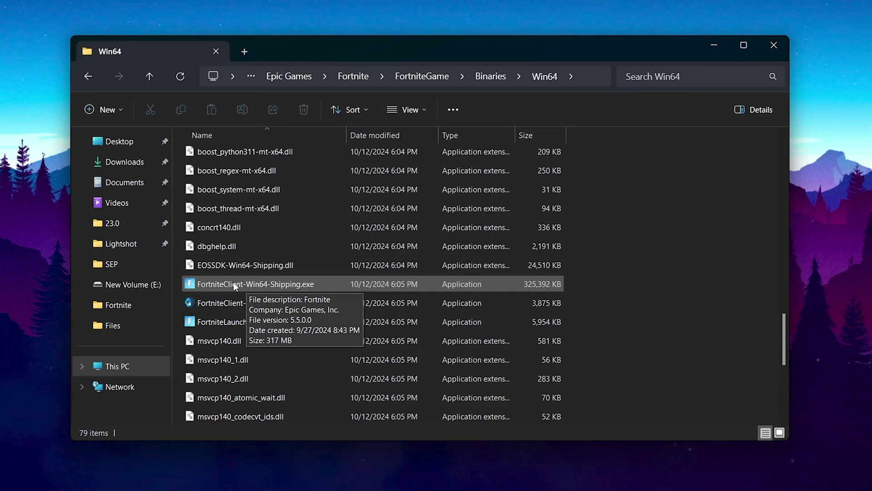
# Disable full-screen optimisations and set Application DPI override for FortniteClient-Win64-Shipping.exe
pyautogui.rightClick(233, 283)
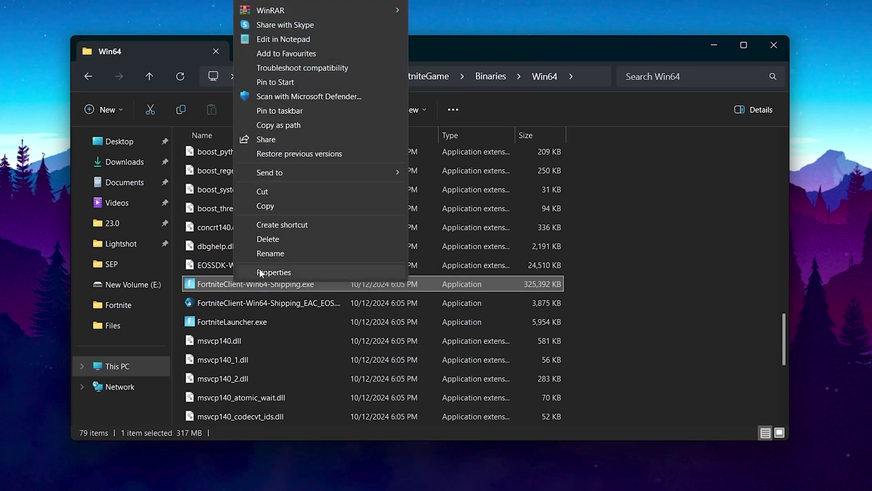
pyautogui.click(268, 271)
pyautogui.moveTo(331, 234); pyautogui.dragTo(312, 69)
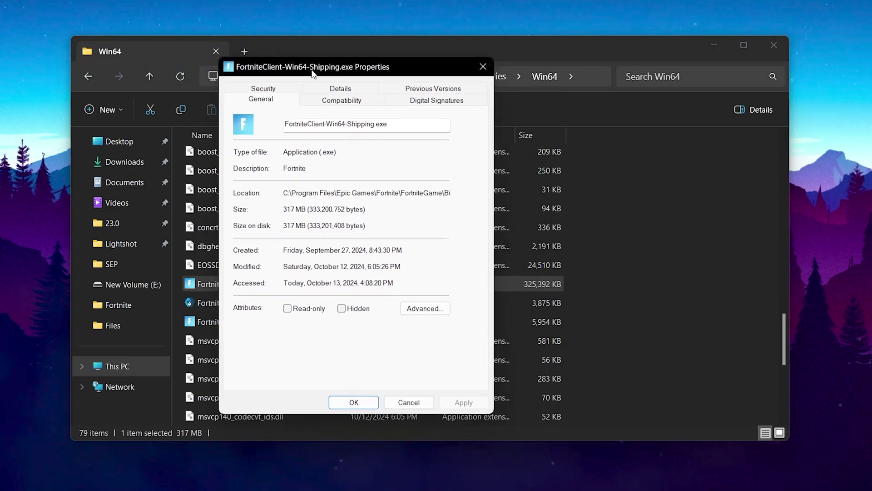
pyautogui.click(343, 102)
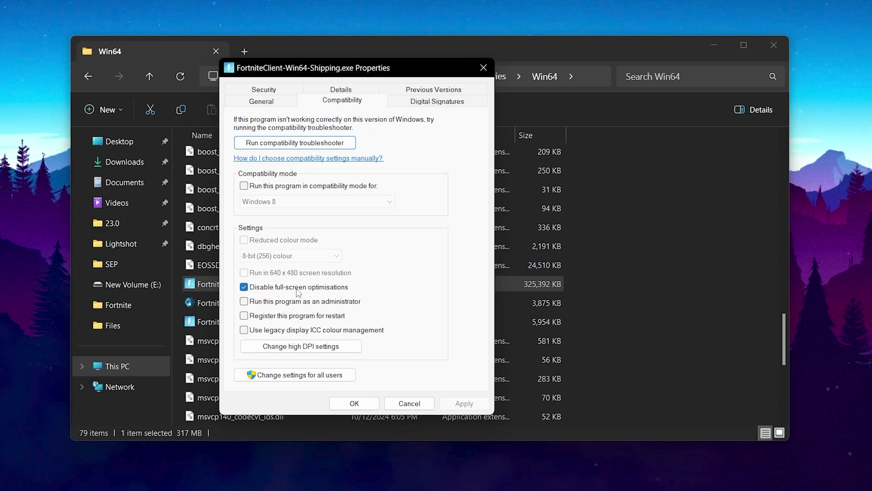
pyautogui.click(287, 346)
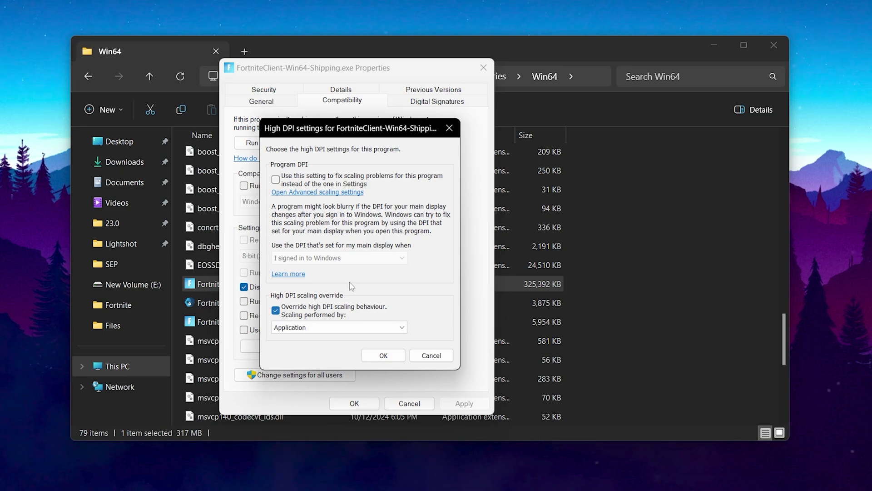
pyautogui.click(383, 355)
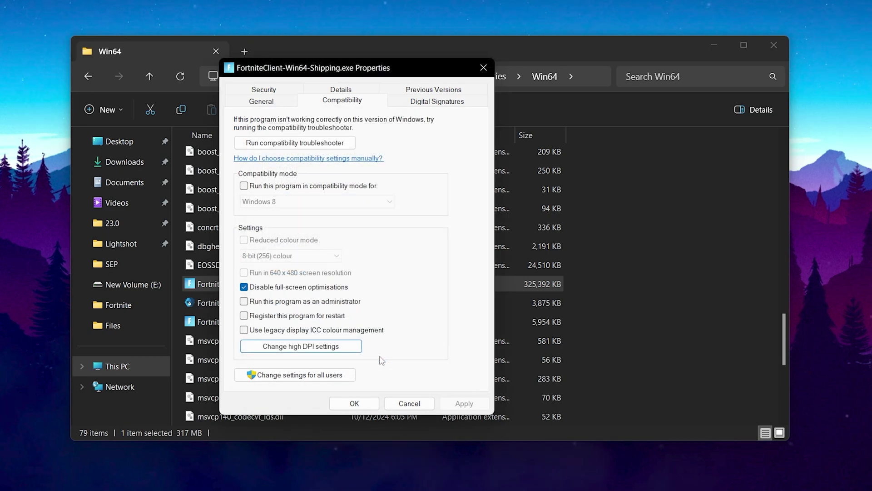
pyautogui.click(363, 404)
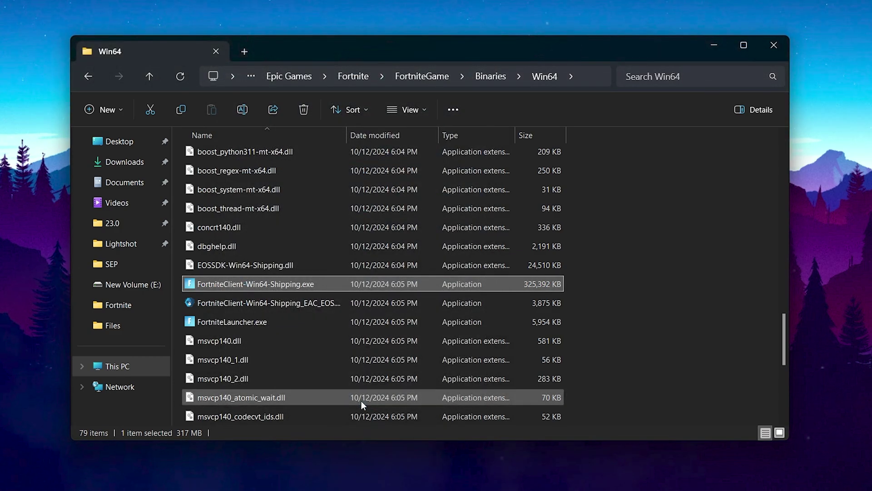
pyautogui.click(772, 46)
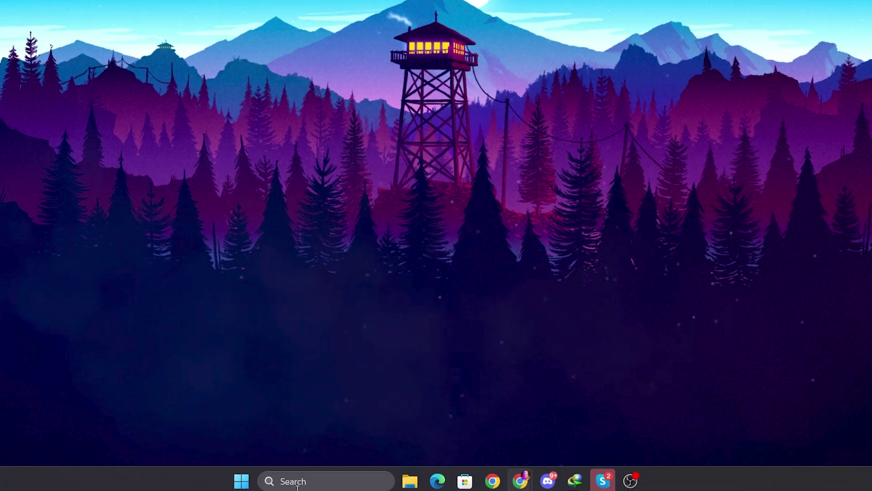
# Search 'gra' to reach Graphics settings, then Default graphics settings
pyautogui.click(344, 481)
pyautogui.write('graphics settings')
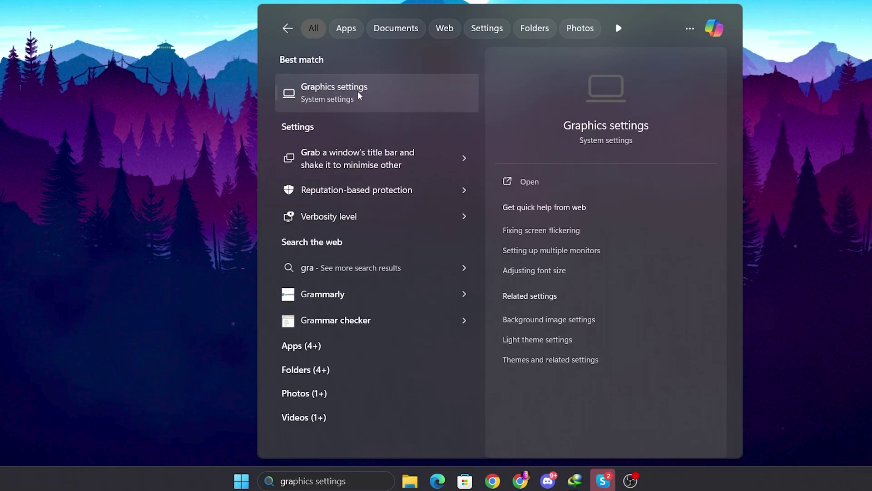
pyautogui.click(326, 105)
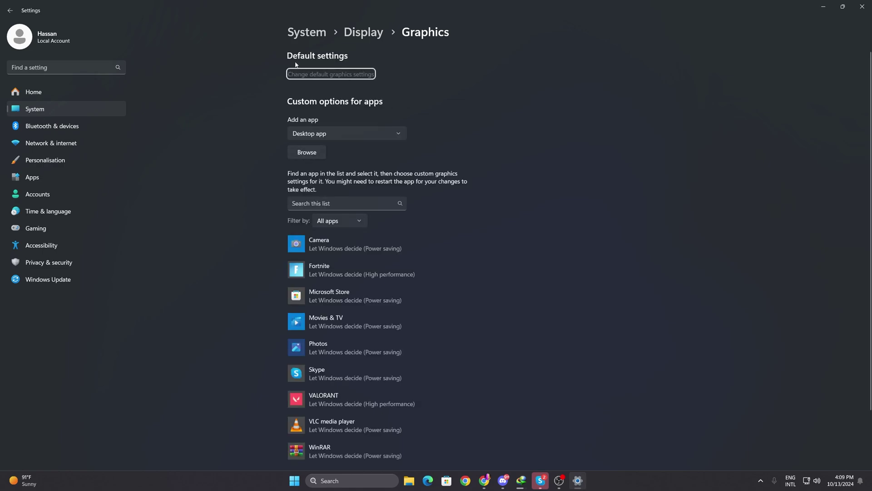
pyautogui.click(335, 75)
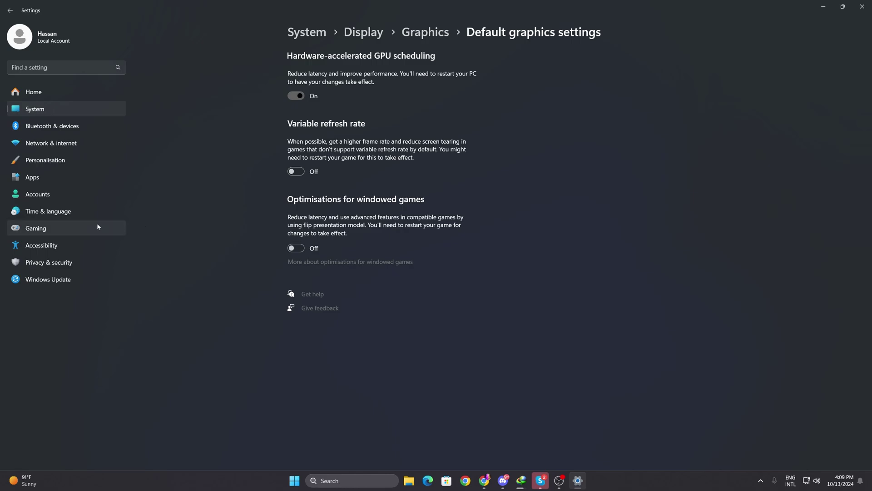
# Verify Game Mode is on under Gaming, then close Settings
pyautogui.click(43, 232)
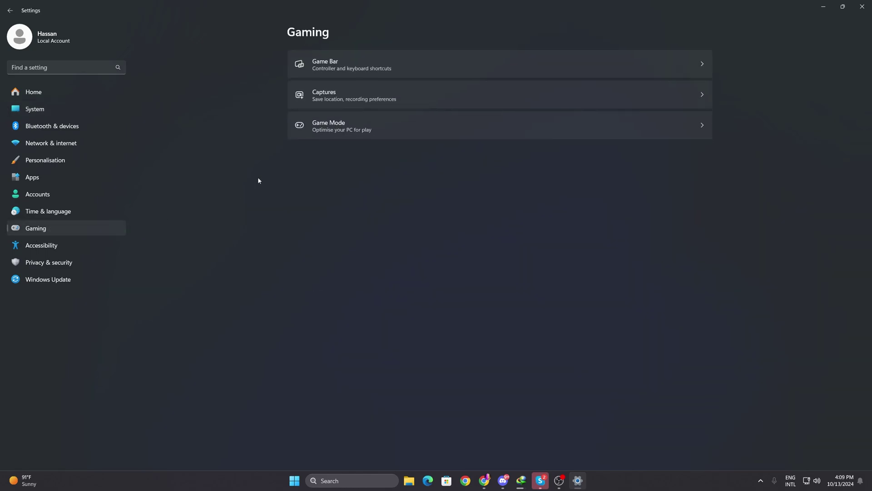
pyautogui.click(346, 127)
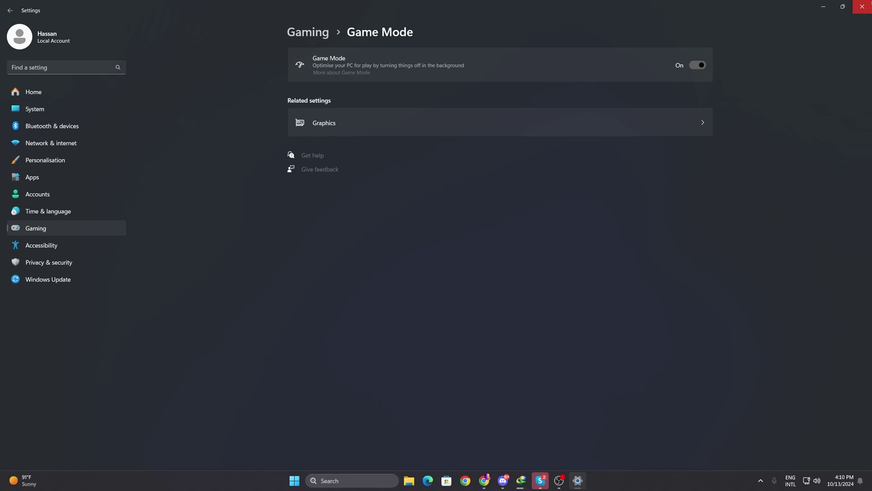
pyautogui.click(862, 7)
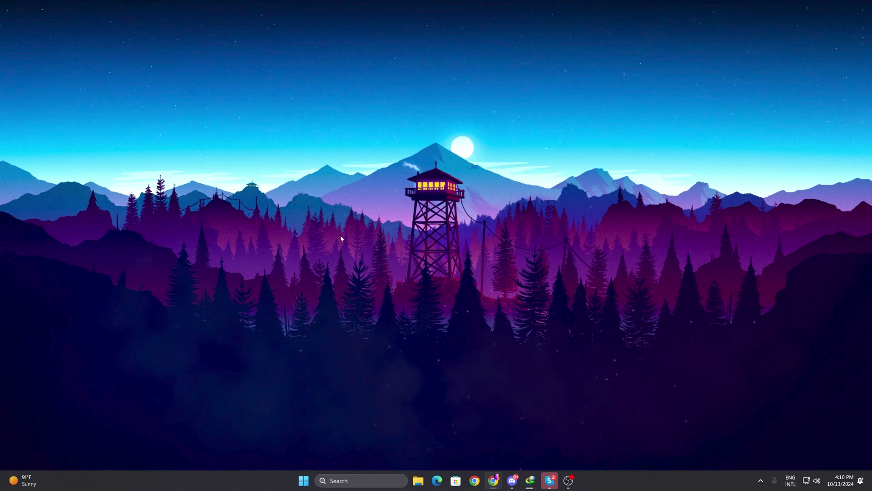
# Launch Task Manager from the taskbar and open the Services console from its Services page
pyautogui.rightClick(611, 482)
pyautogui.click(645, 447)
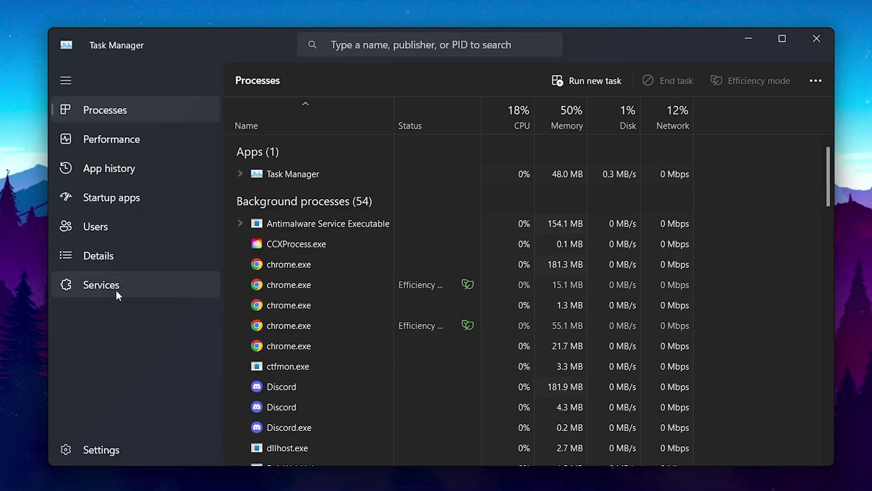
pyautogui.click(233, 251)
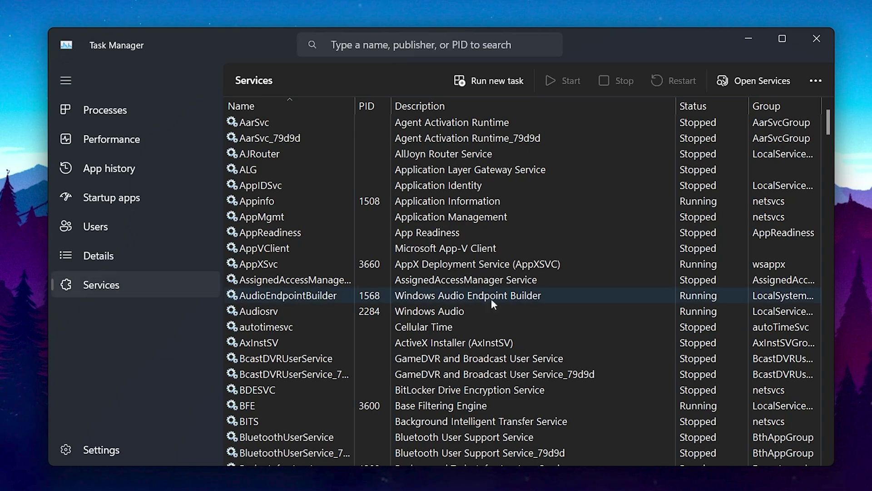
pyautogui.click(747, 84)
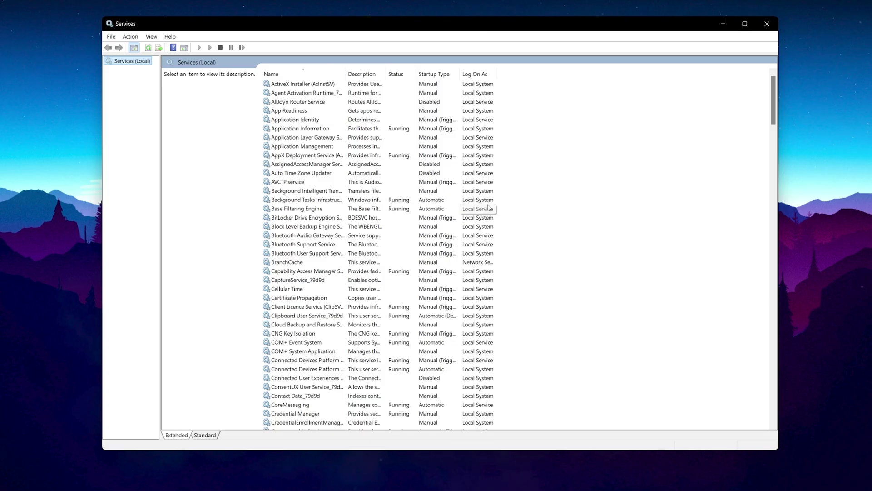
# Find the Windows Search service in the list and stop it
pyautogui.click(341, 183)
pyautogui.press('w')
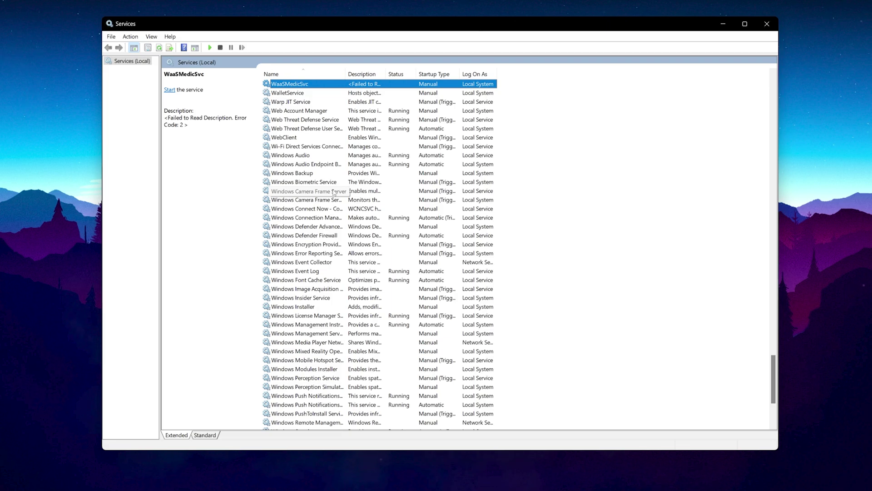
pyautogui.scroll(-4, 334, 191)
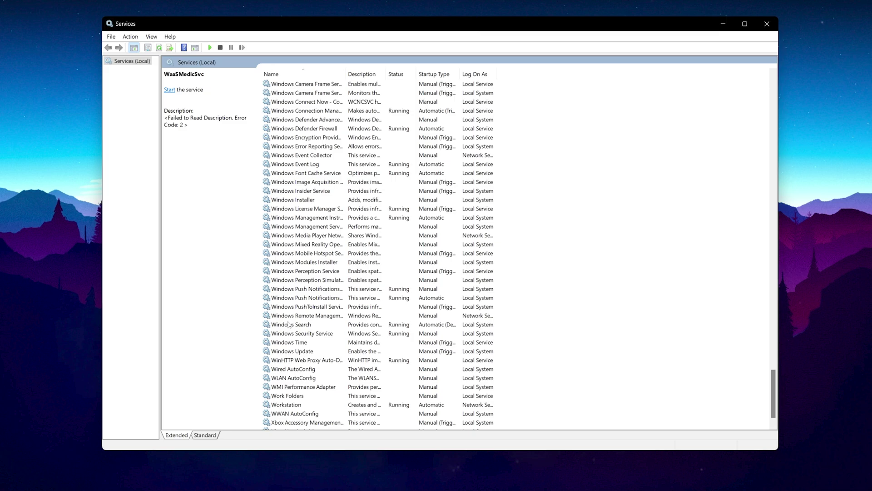
pyautogui.rightClick(287, 325)
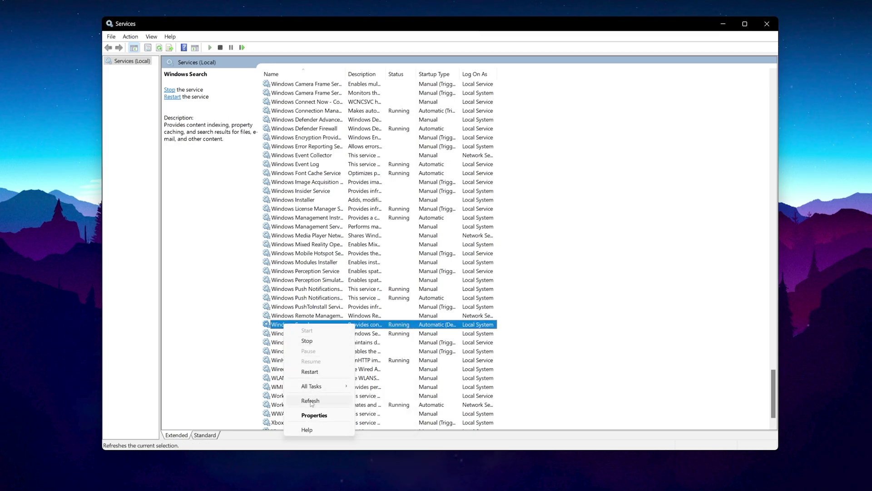
pyautogui.click(307, 340)
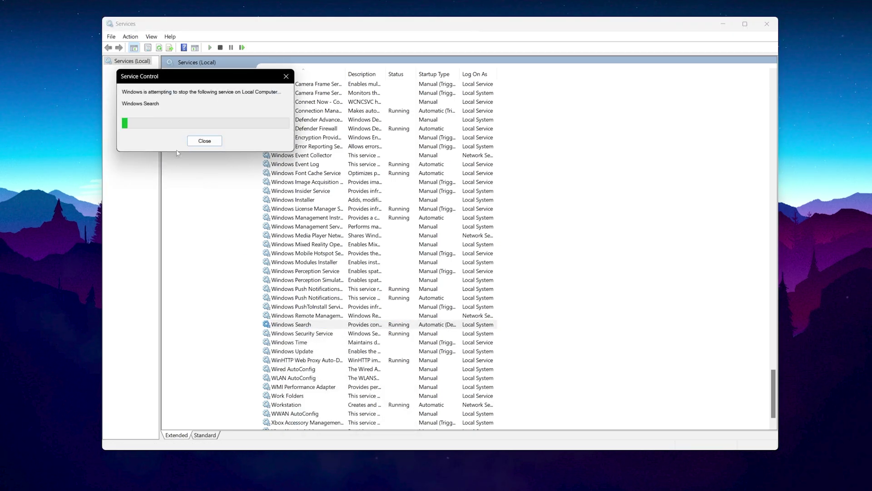
# Set Windows Search's startup type to Manual and apply it
pyautogui.rightClick(300, 325)
pyautogui.click(329, 416)
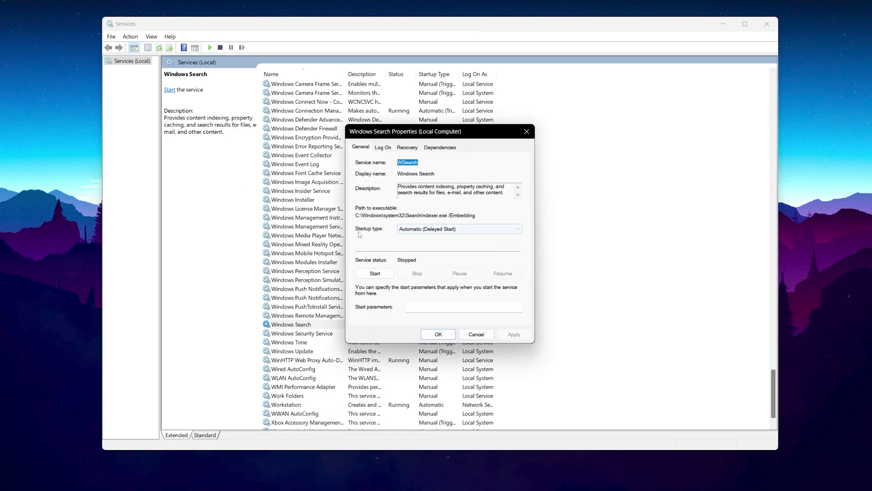
pyautogui.click(429, 230)
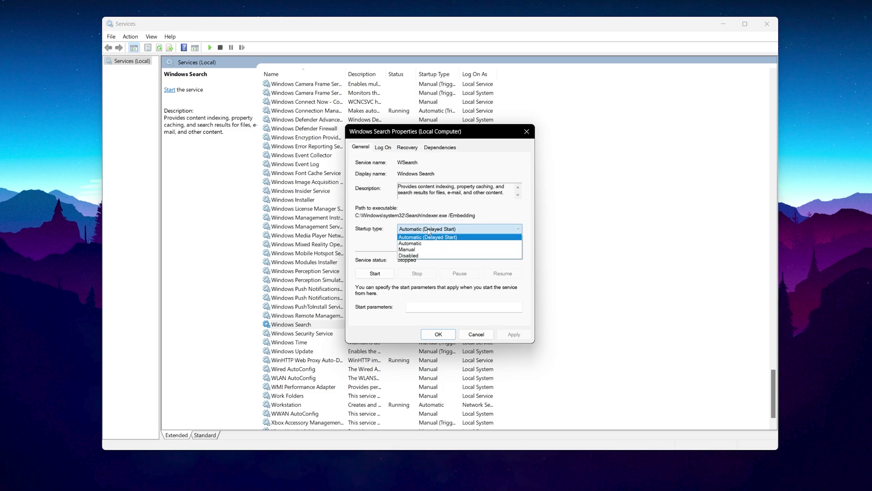
pyautogui.click(410, 250)
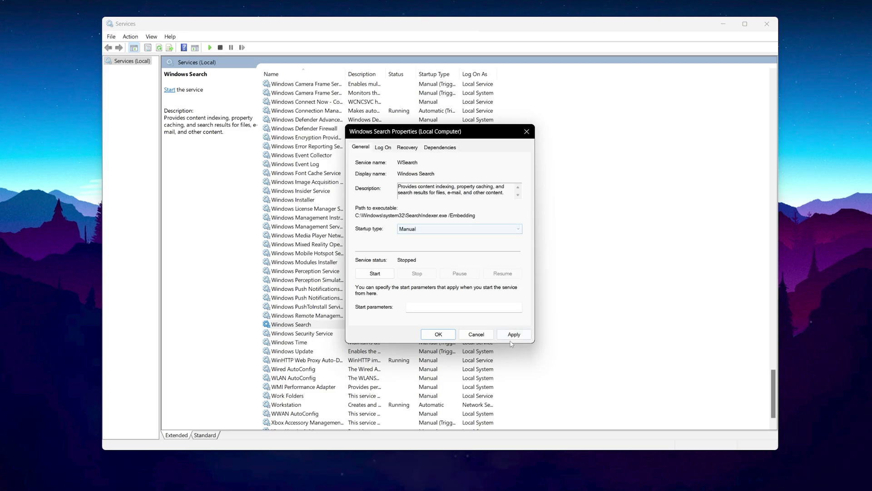
pyautogui.click(513, 334)
pyautogui.click(438, 334)
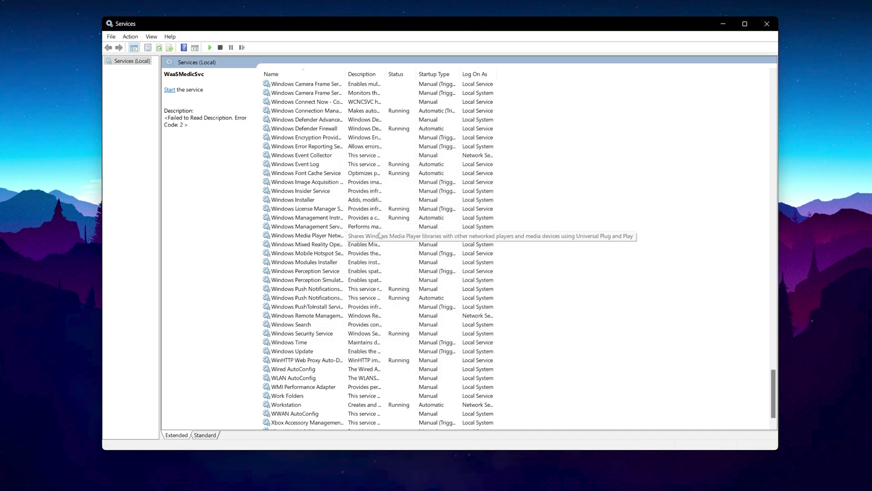
pyautogui.press('c')
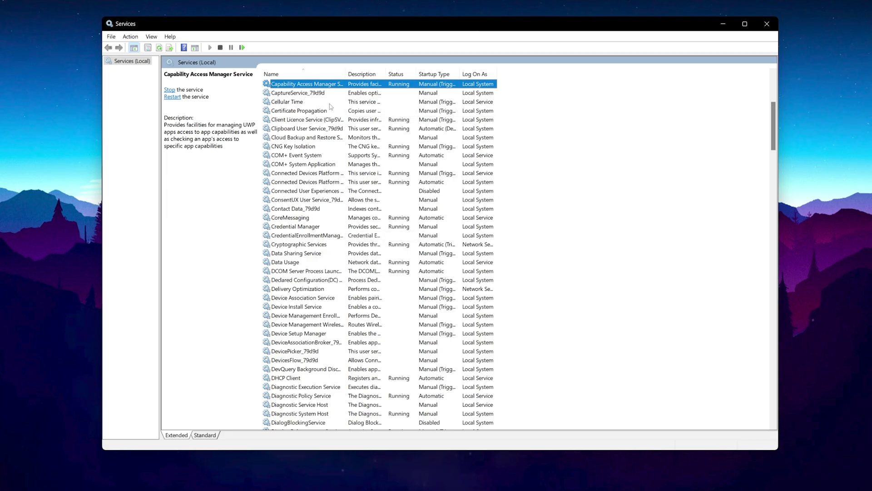
pyautogui.rightClick(312, 191)
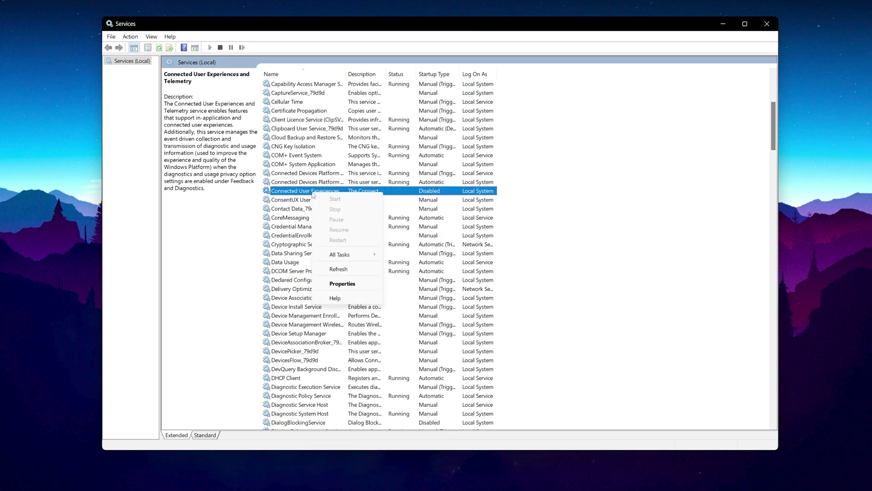
pyautogui.click(342, 284)
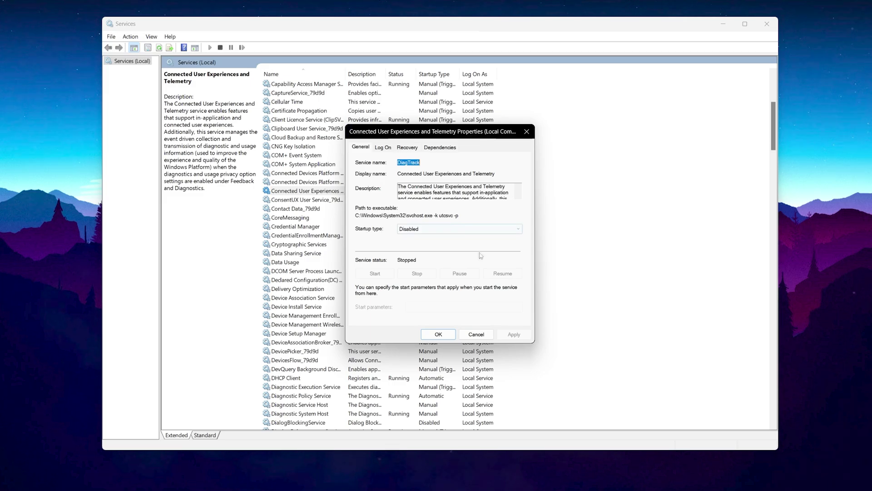
pyautogui.click(444, 336)
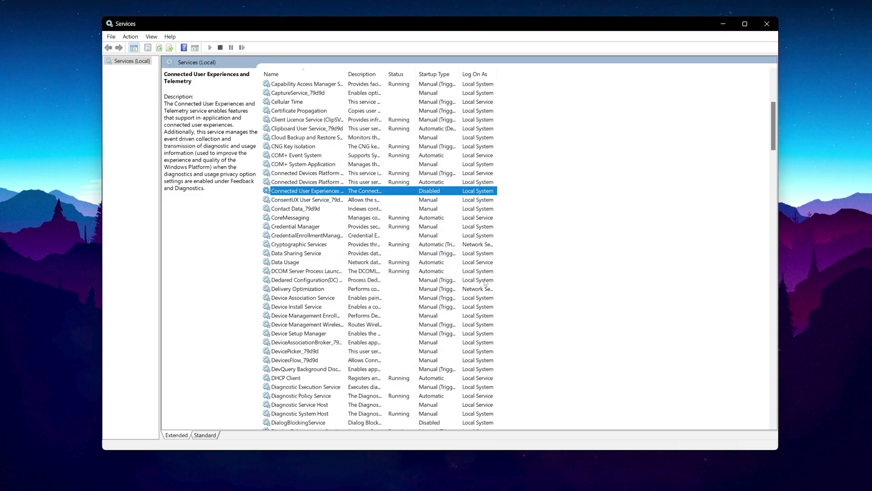